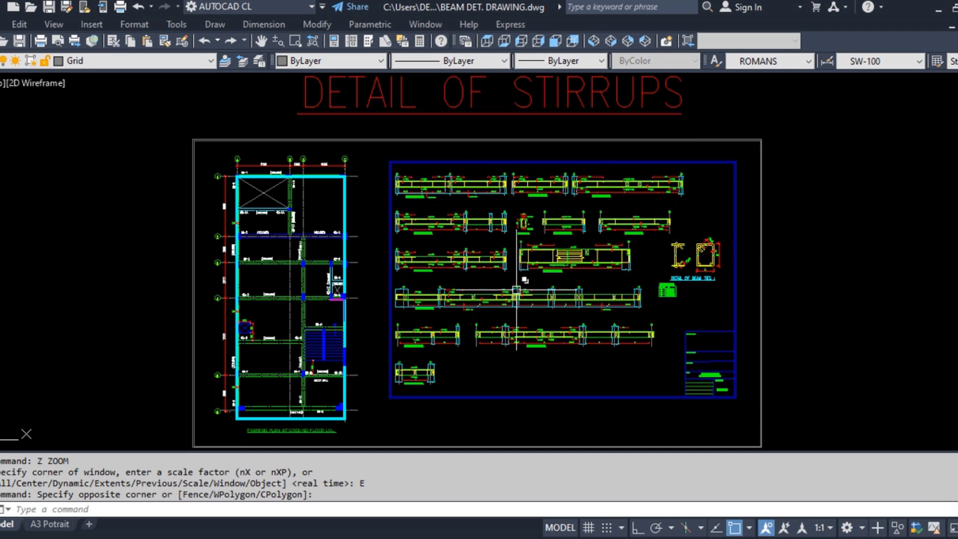
Examine the framing plan and beam detail sheet, then the reinforcement at the grid A end of beam GB-1 (300x600)
middle_click_drag(413, 249, 410, 202)
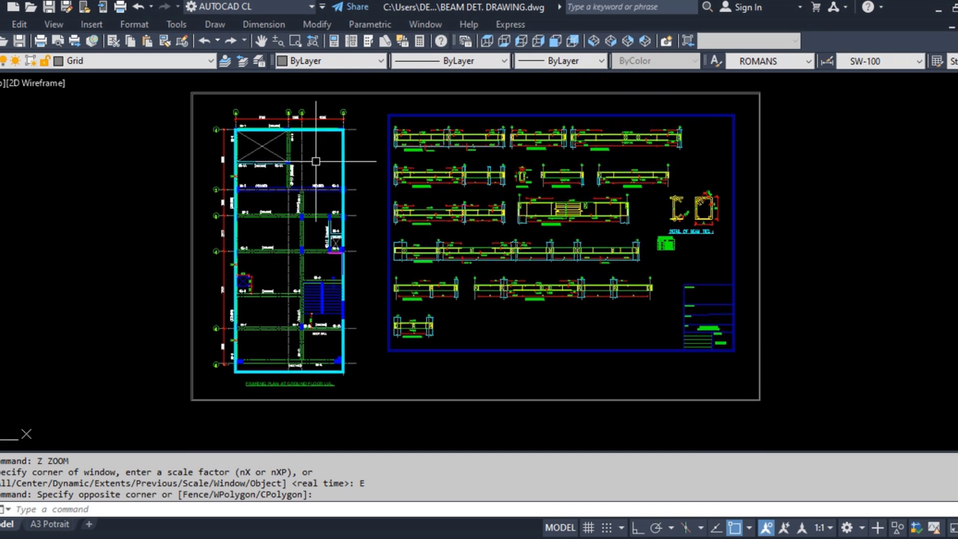
scroll(292, 145, "up", 2)
middle_click_drag(579, 239, 412, 265)
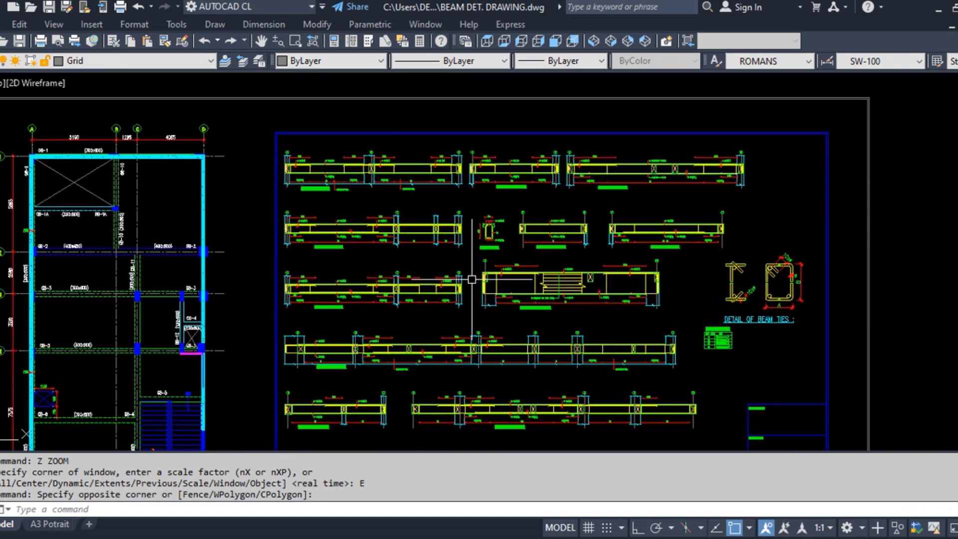
middle_click_drag(423, 227, 435, 276)
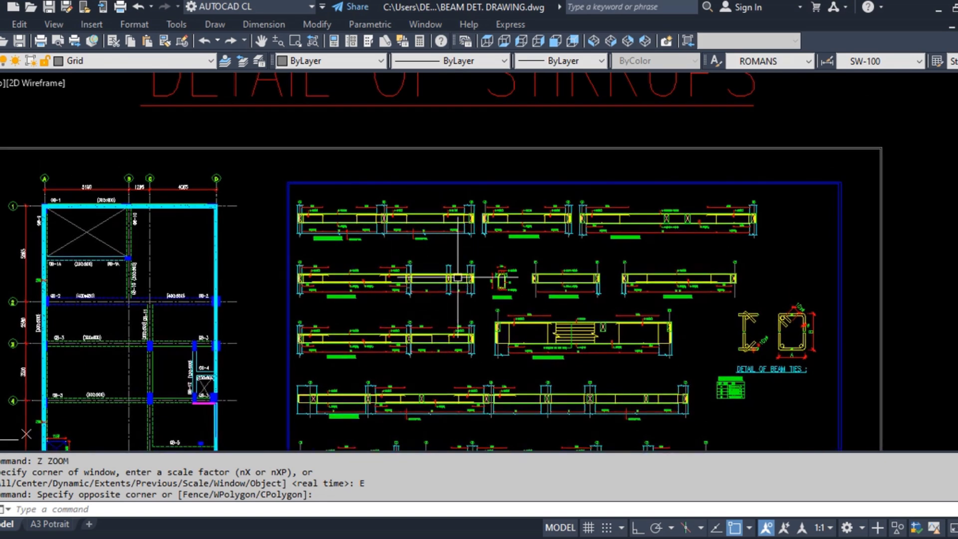
scroll(315, 210, "up", 4)
scroll(357, 262, "up", 2)
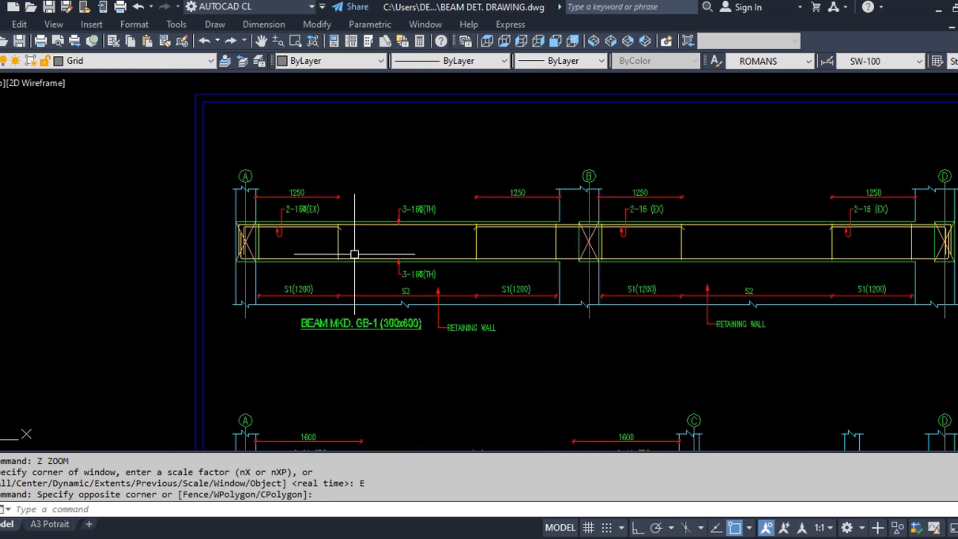
scroll(278, 252, "up", 3)
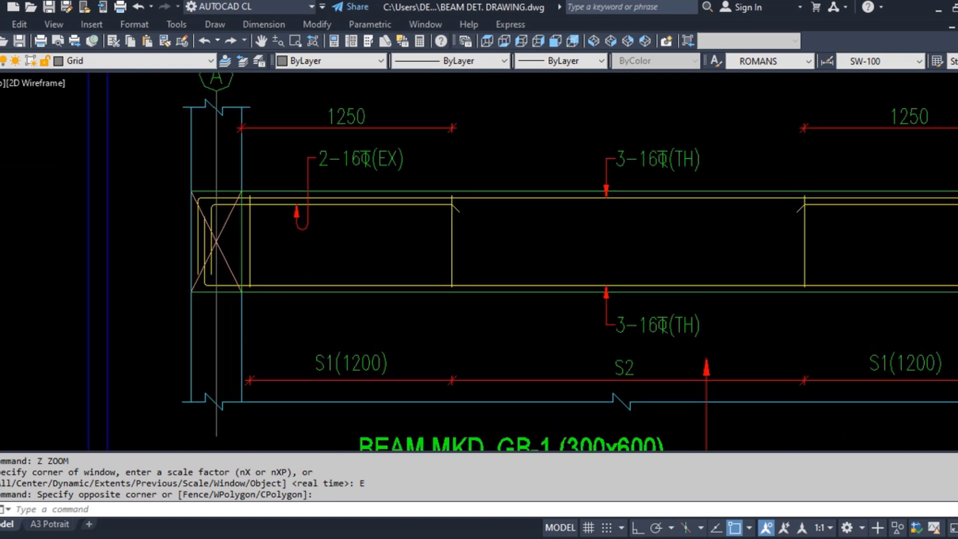
scroll(272, 255, "down", 2)
scroll(265, 240, "up", 2)
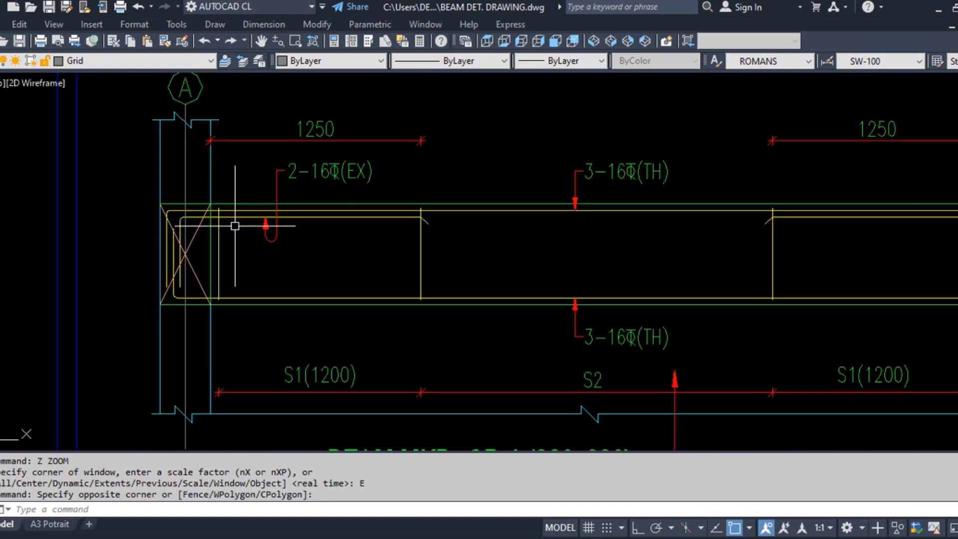
Inspect the two stirrup lines bounding the S1(1200) zone beside grid A in beam GB-1 by selecting and deselecting them
left_click(445, 265)
left_click(253, 257)
scroll(252, 257, "up", 2)
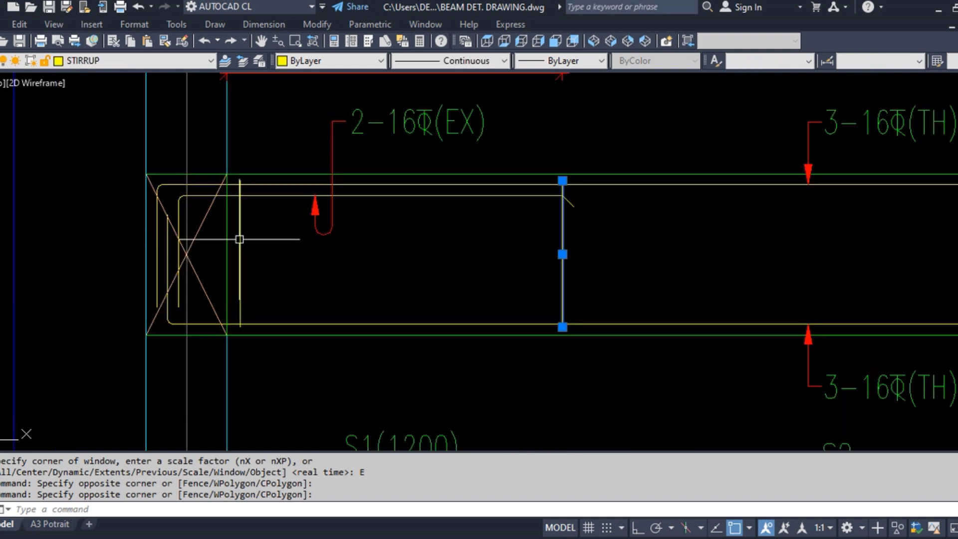
left_click(240, 227)
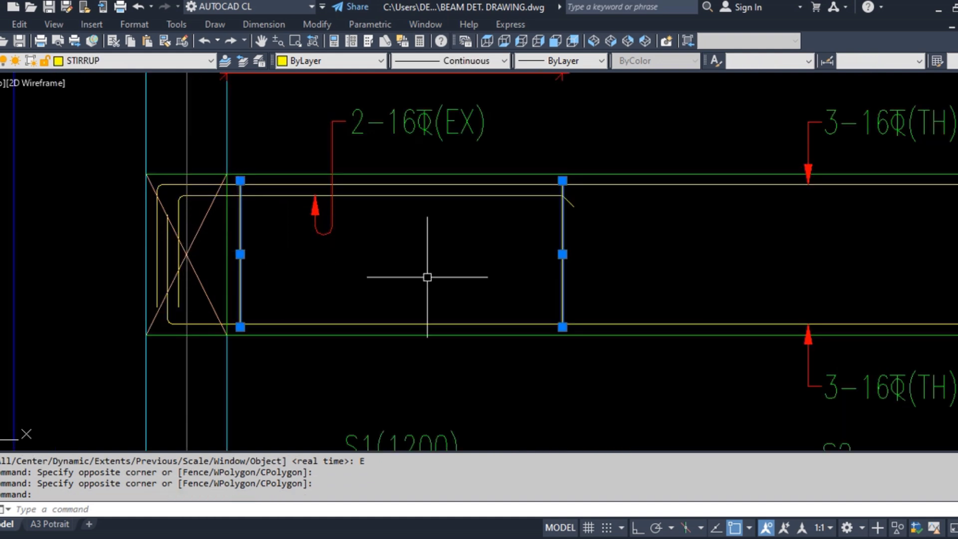
key("Escape")
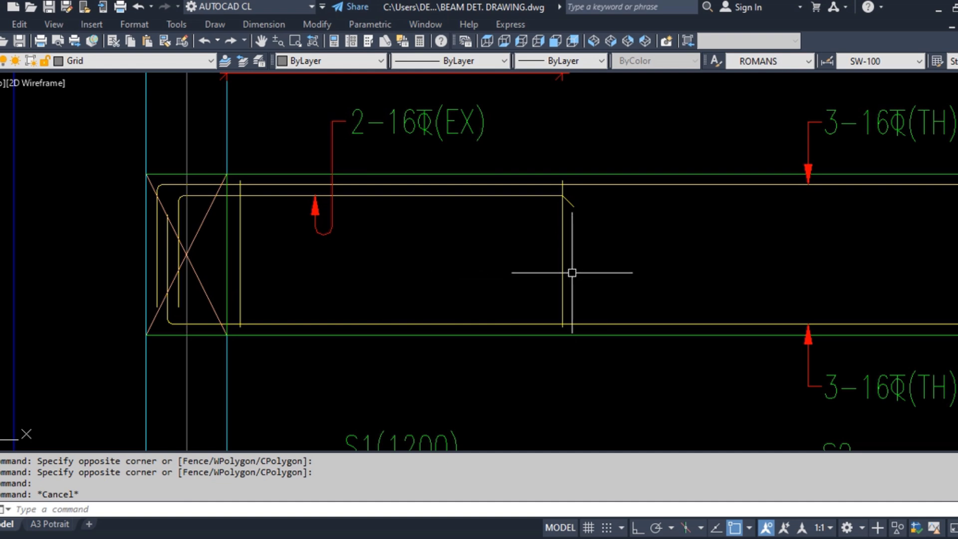
left_click(579, 262)
left_click(515, 265)
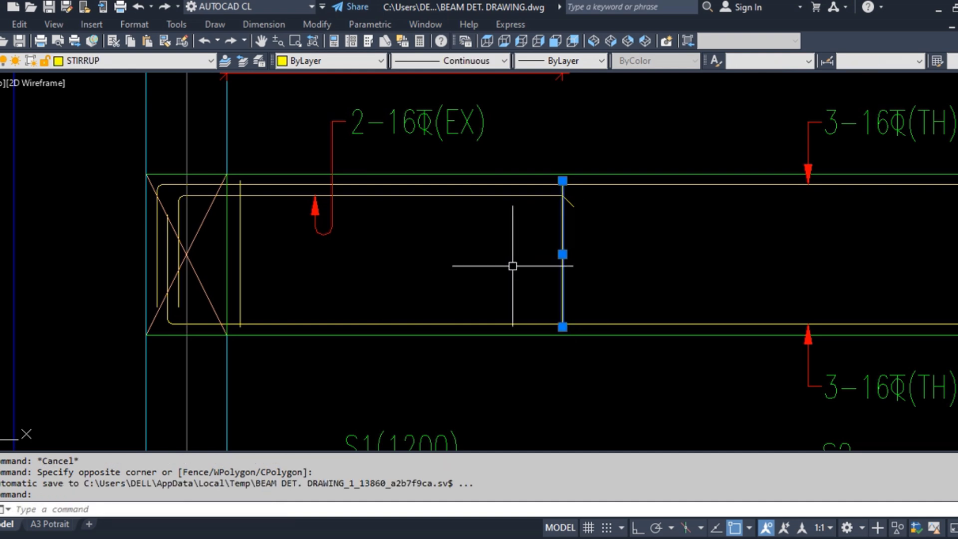
key("Escape")
left_click(240, 259)
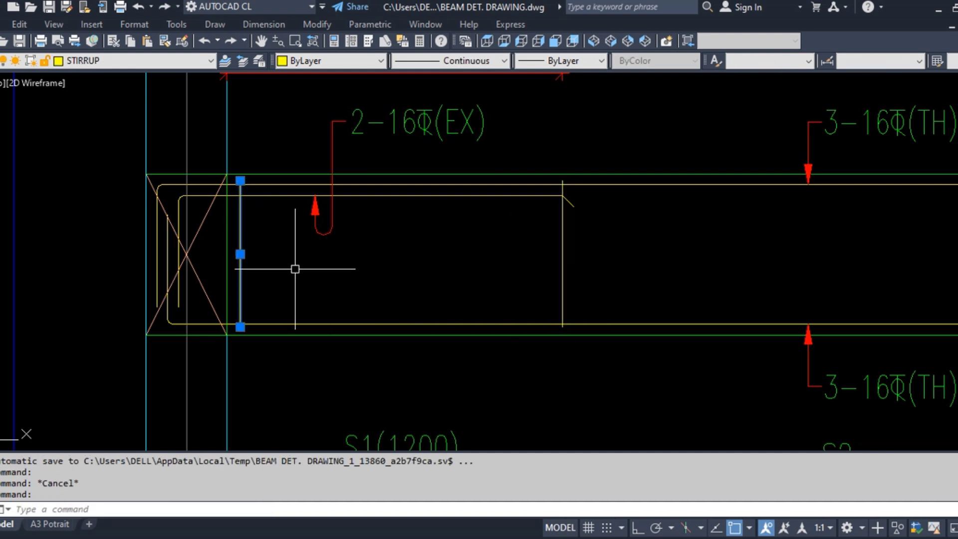
scroll(182, 252, "down", 3)
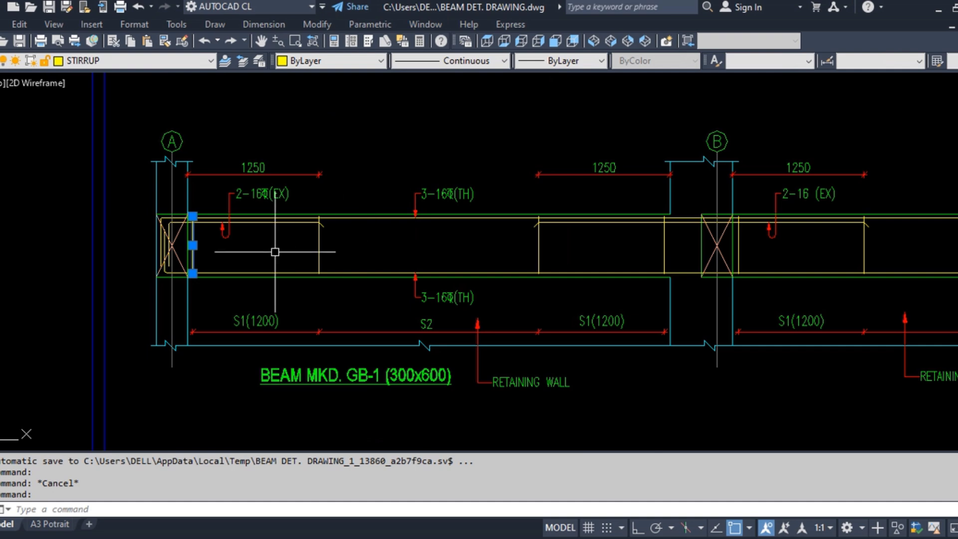
key("Escape")
scroll(323, 248, "up", 2)
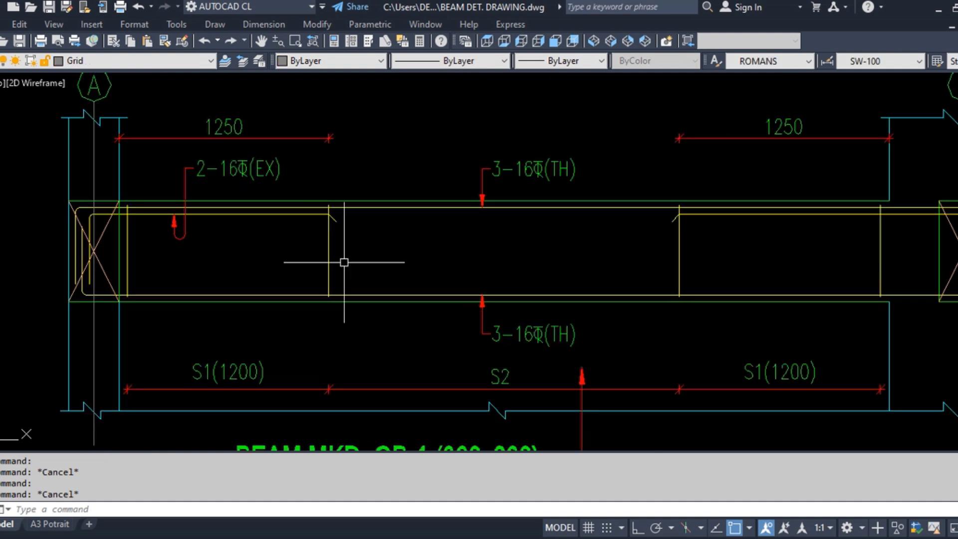
left_click(331, 266)
left_click(122, 239)
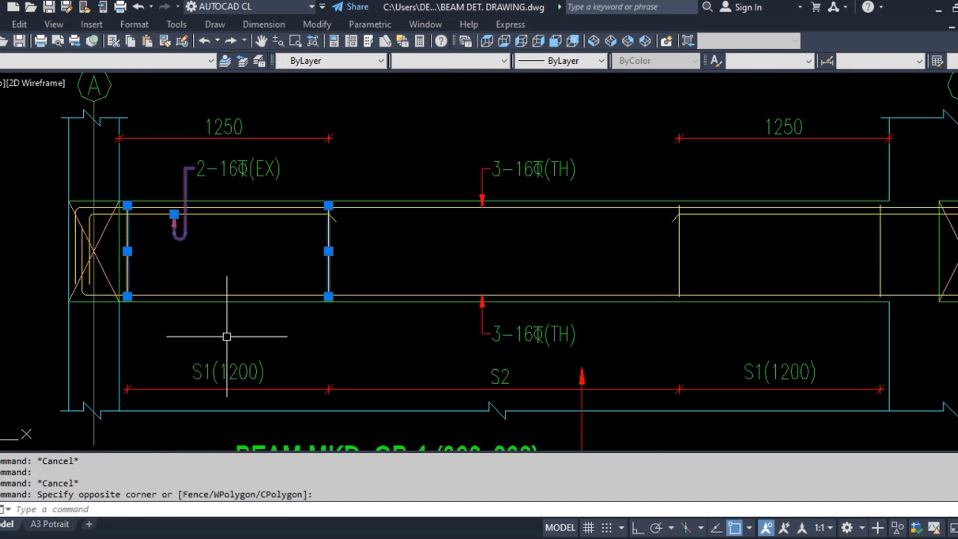
key("Escape")
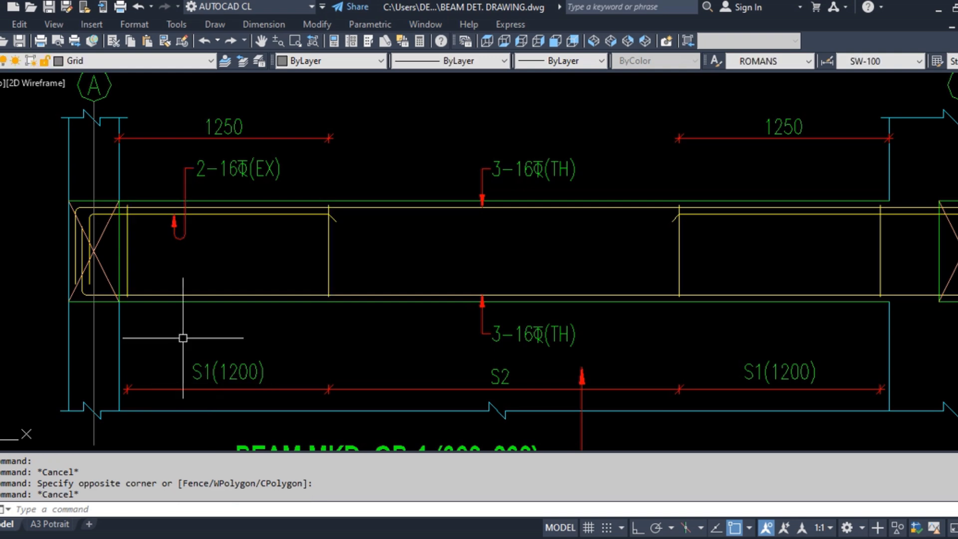
Copy the stirrup line beside grid A horizontally eleven times, closely spaced, to fill the adjacent S1(1200) zone with Ortho on
scroll(109, 207, "up", 4)
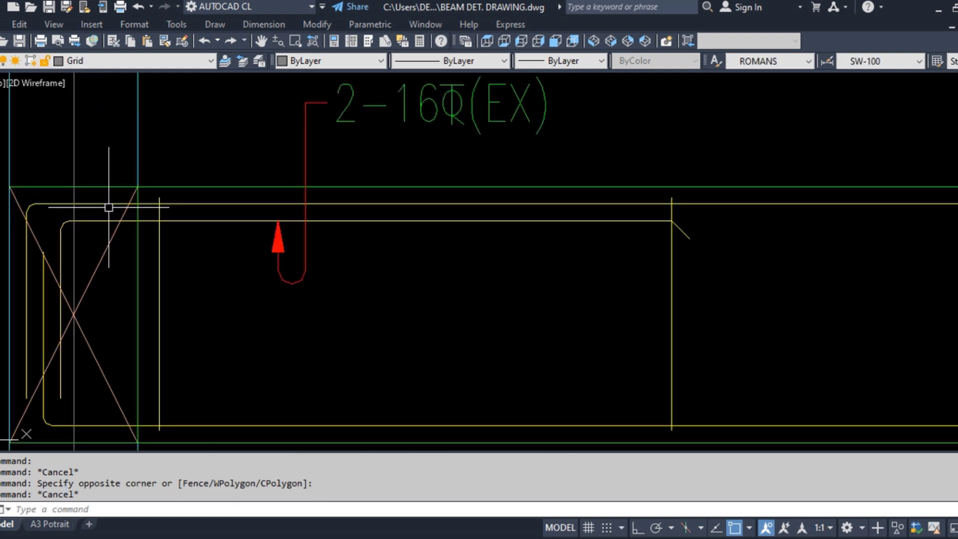
key("Return")
left_click(162, 287)
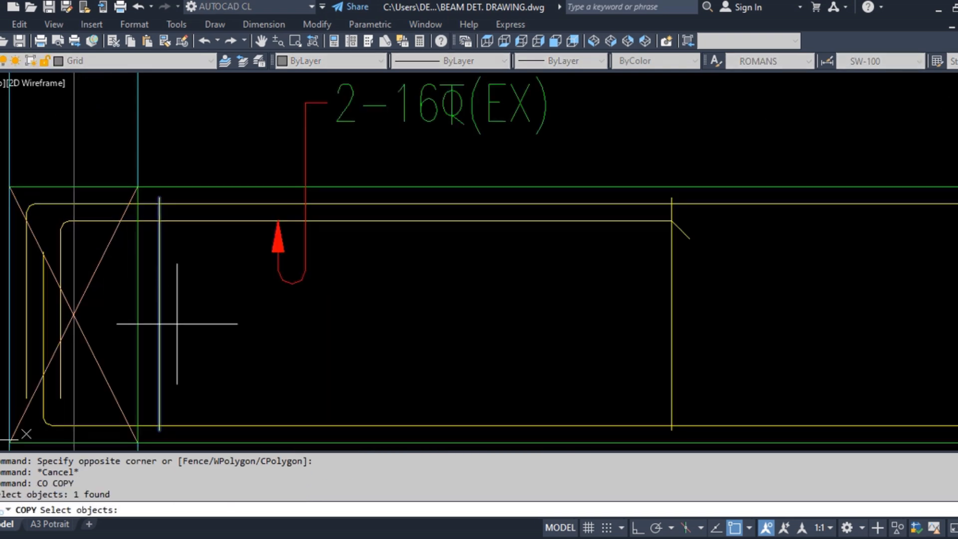
key("Return")
left_click(214, 328)
key("F8")
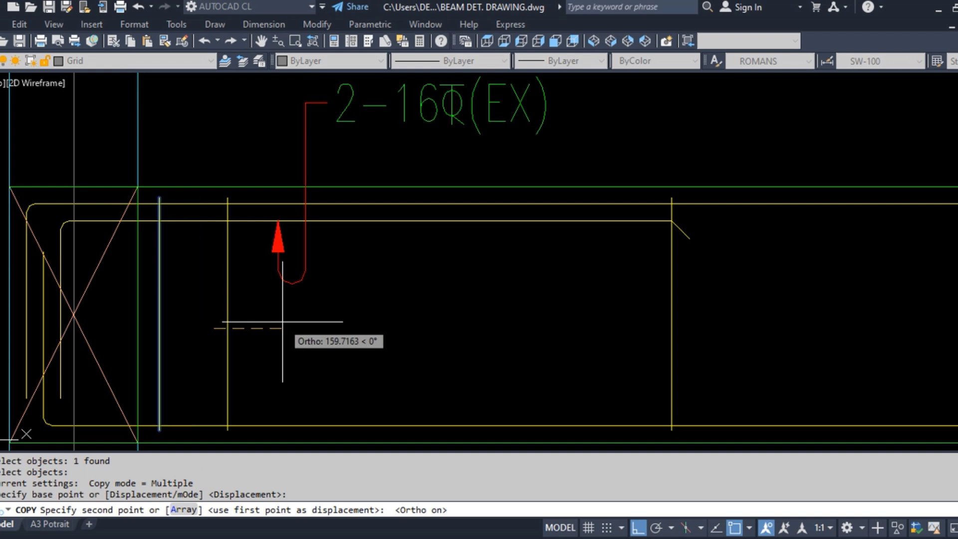
left_click(260, 325)
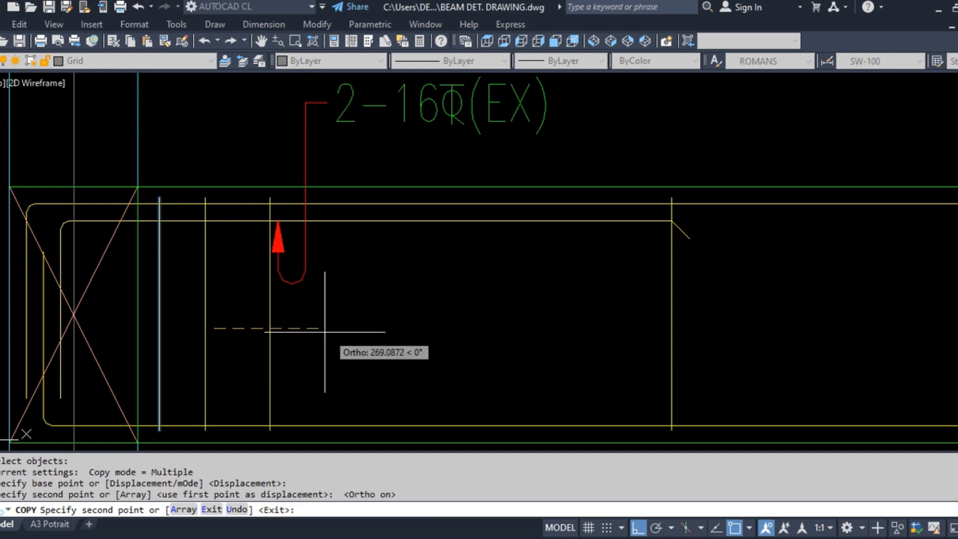
left_click(310, 325)
left_click(346, 328)
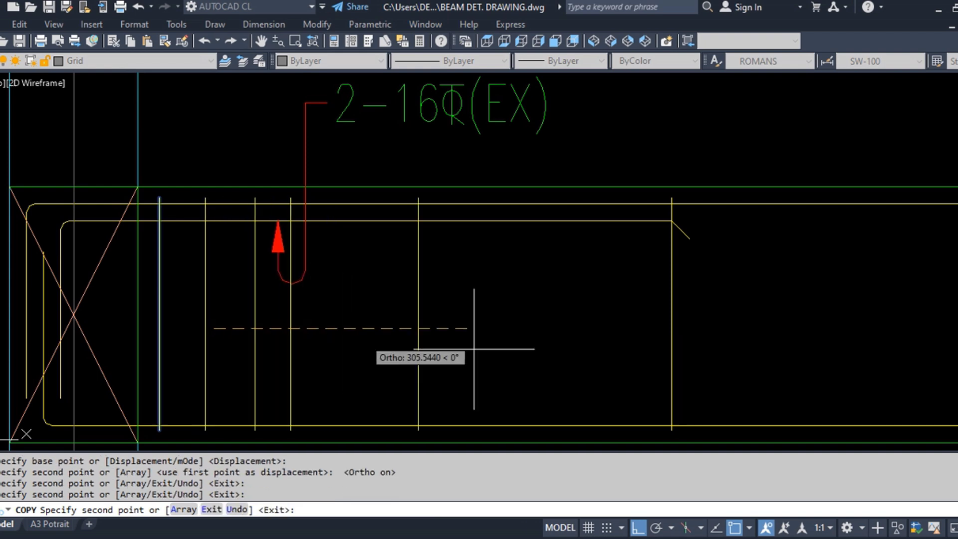
left_click(395, 333)
left_click(438, 339)
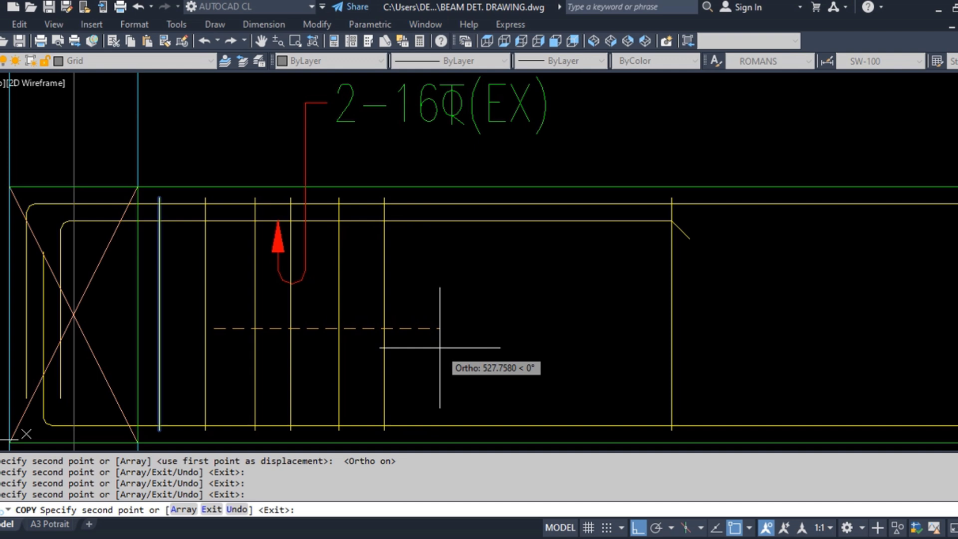
left_click(476, 343)
left_click(507, 347)
left_click(547, 348)
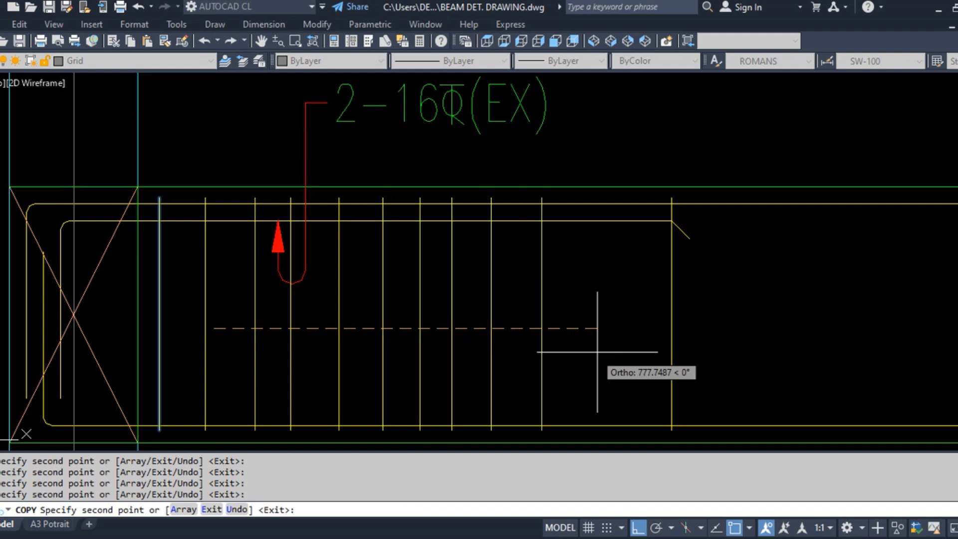
left_click(600, 350)
left_click(639, 344)
left_click(681, 344)
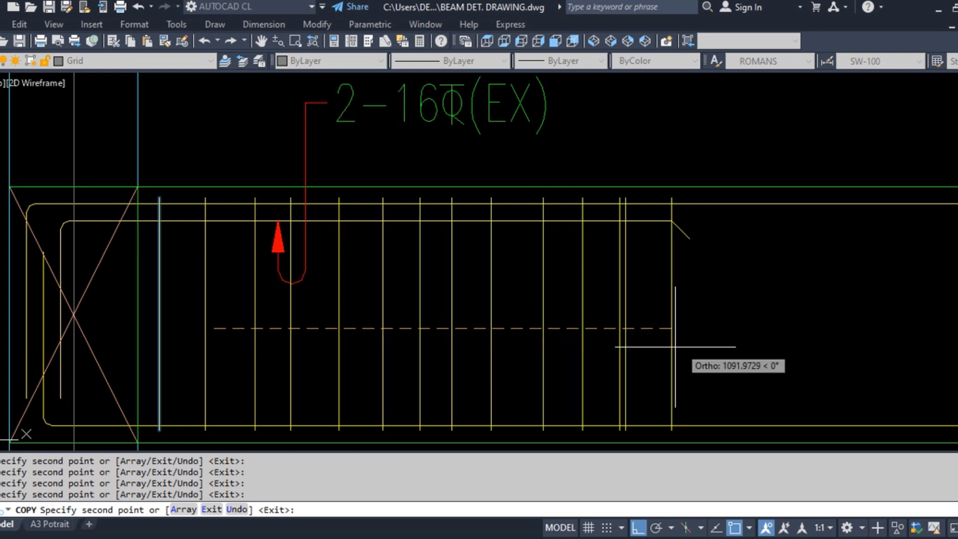
key("Return")
scroll(604, 327, "down", 4)
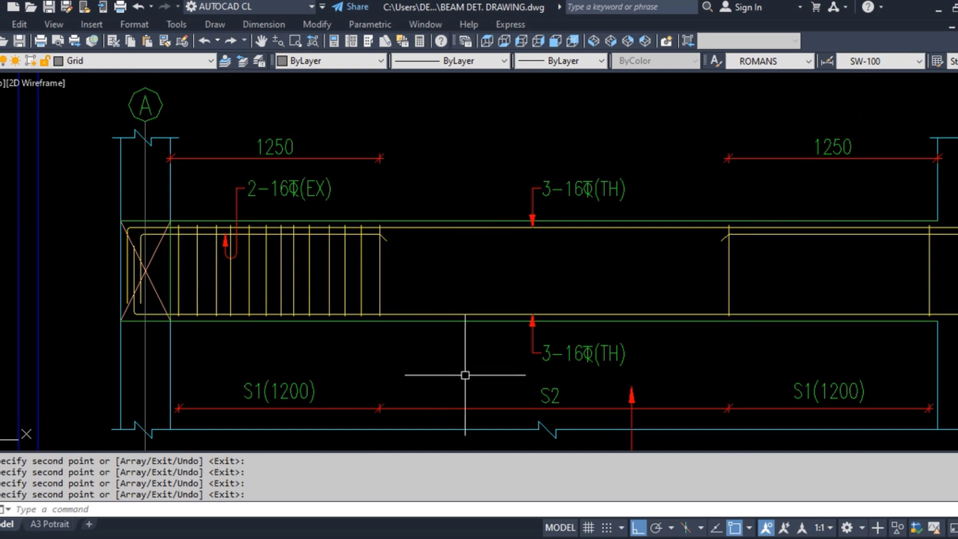
Copy the stirrup line at the end of the filled S1 zone horizontally six times, at wider spacing, across beam GB-1's S2 zone
scroll(404, 289, "up", 4)
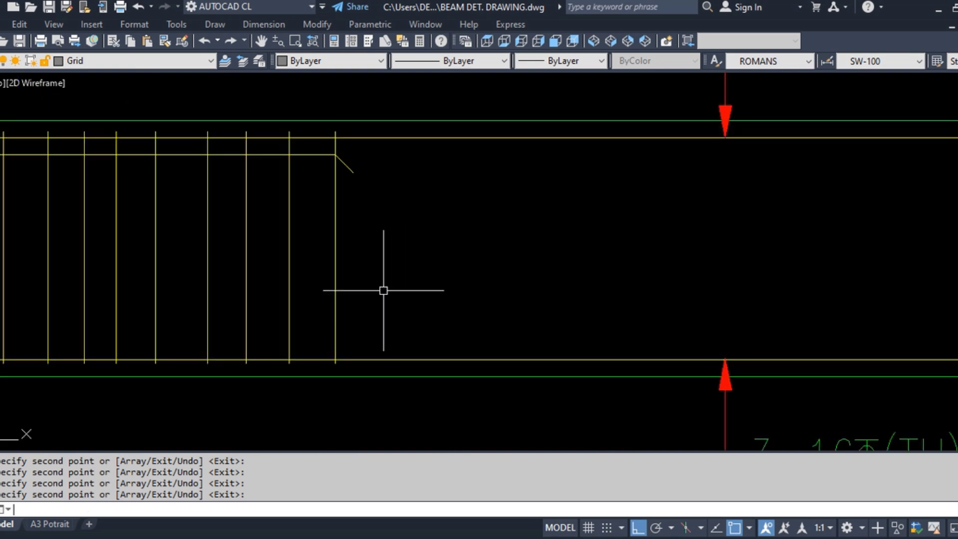
type("co")
key("space")
left_click(352, 266)
left_click(319, 283)
key("space")
left_click(398, 249)
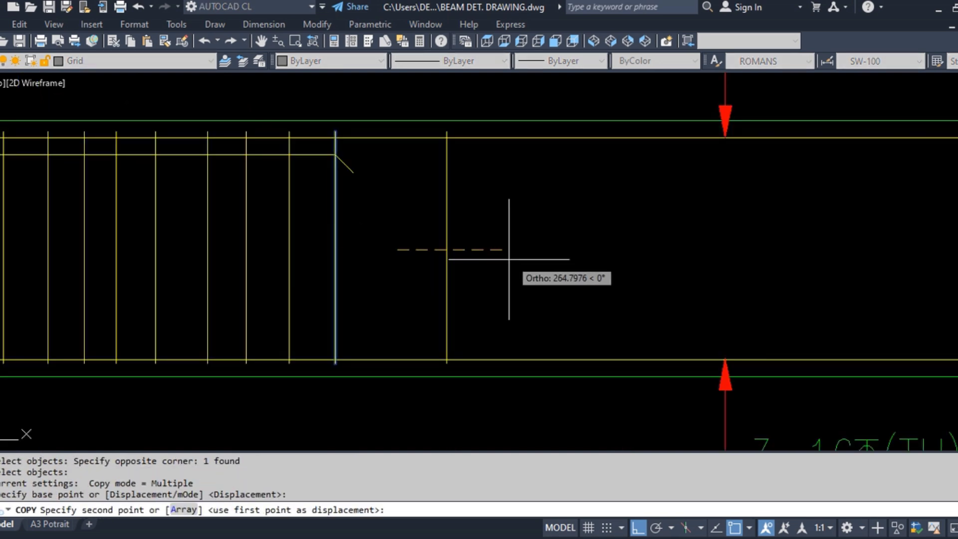
left_click(506, 261)
left_click(635, 270)
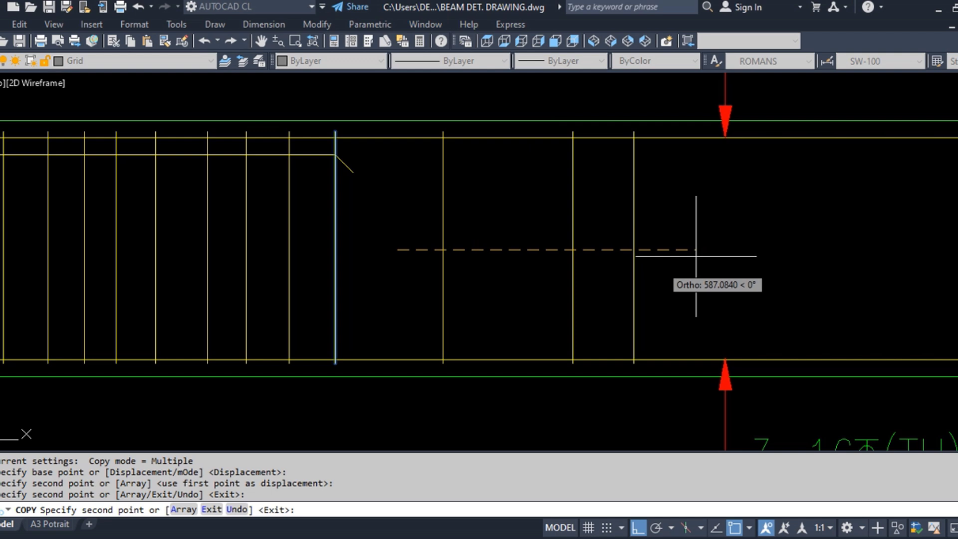
left_click(766, 266)
scroll(449, 272, "down", 4)
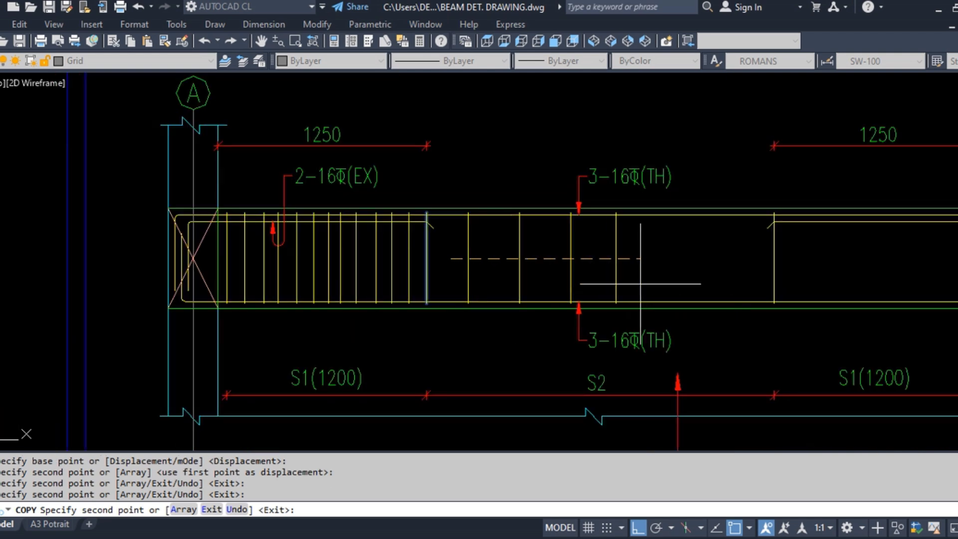
left_click(706, 290)
left_click(753, 287)
key("space")
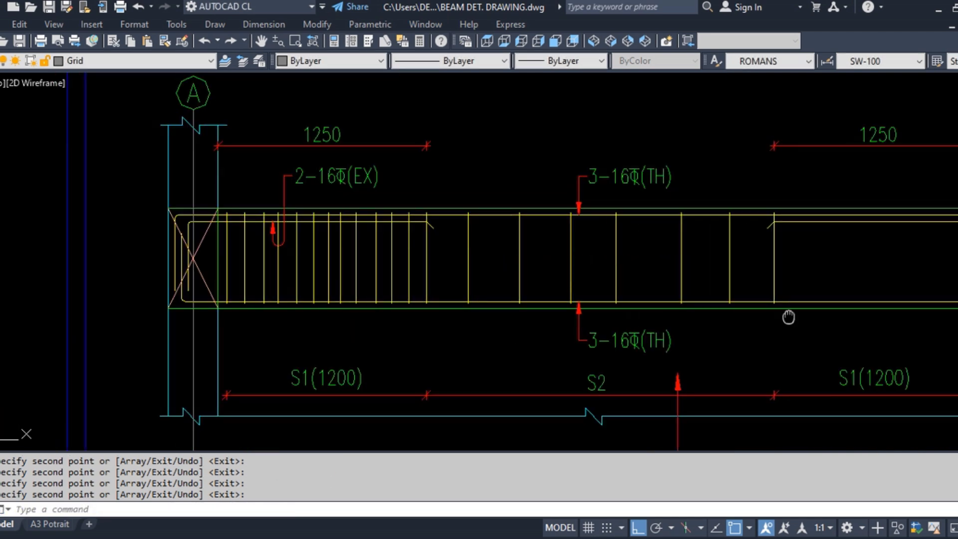
Review the stirrup spacing across the S1 and S2 zones of beam GB-1
middle_click_drag(788, 317, 519, 324)
middle_click_drag(242, 306, 535, 325)
scroll(388, 293, "up", 2)
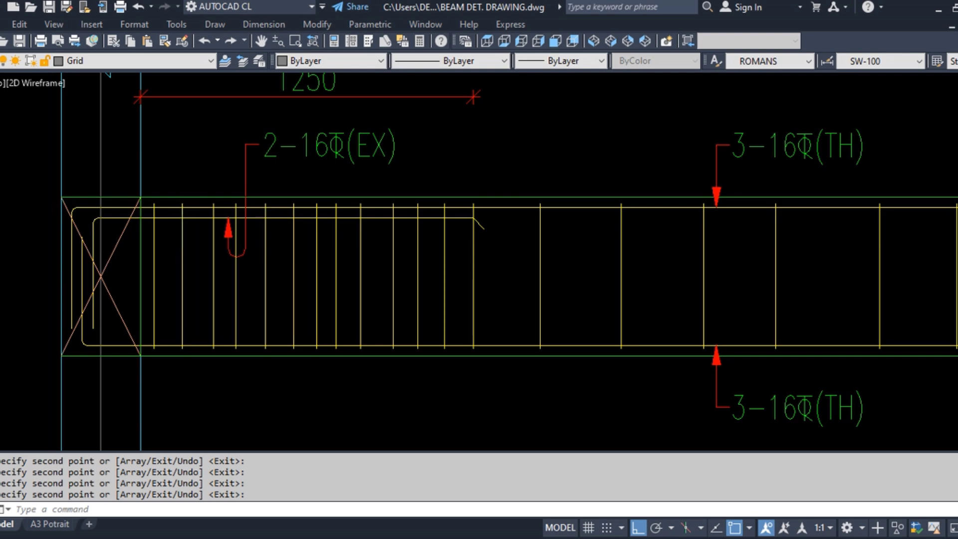
Examine the Detail of Beam Ties, checking the corner bar and the 10xØ hooks of the closed stirrup
scroll(200, 250, "down", 4)
scroll(394, 300, "down", 5)
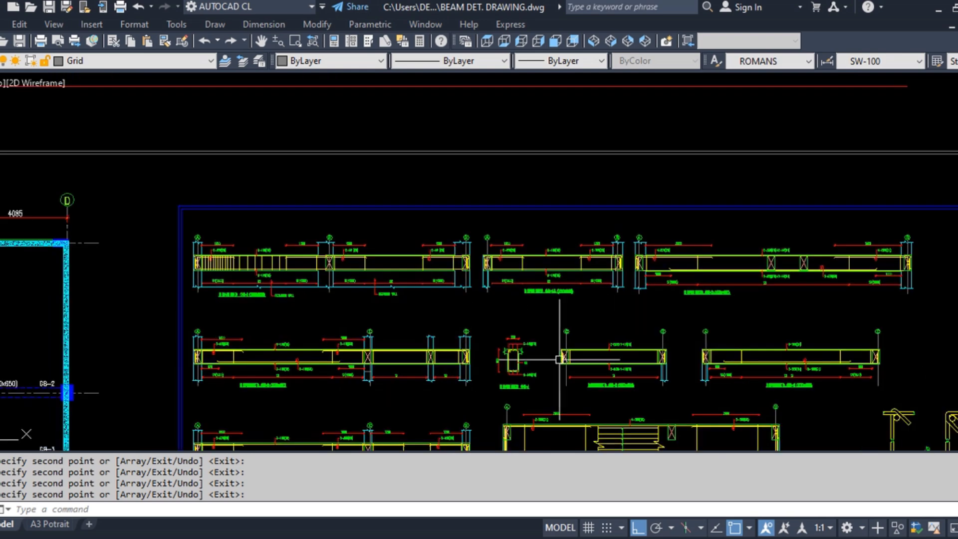
middle_click_drag(538, 335, 449, 268)
scroll(826, 332, "up", 5)
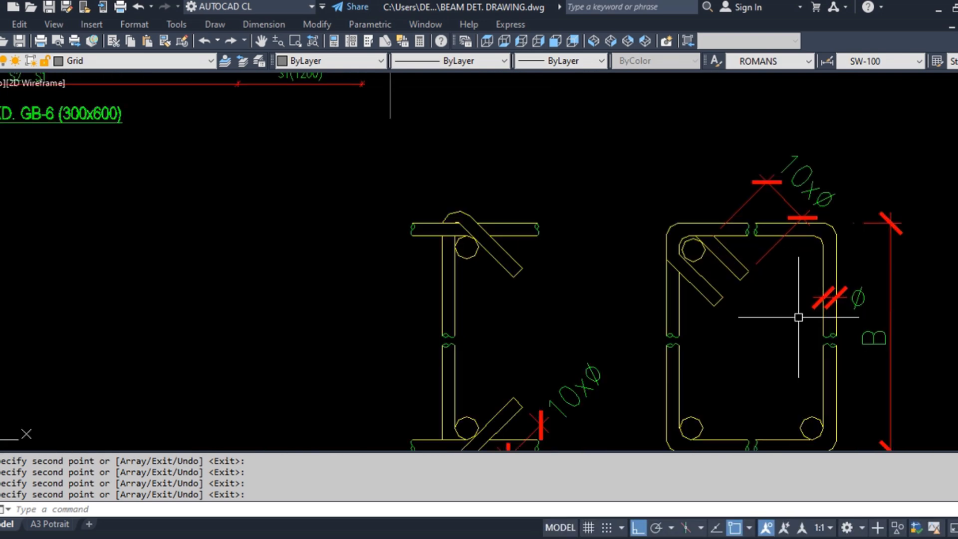
scroll(454, 223, "down", 1)
scroll(685, 263, "up", 2)
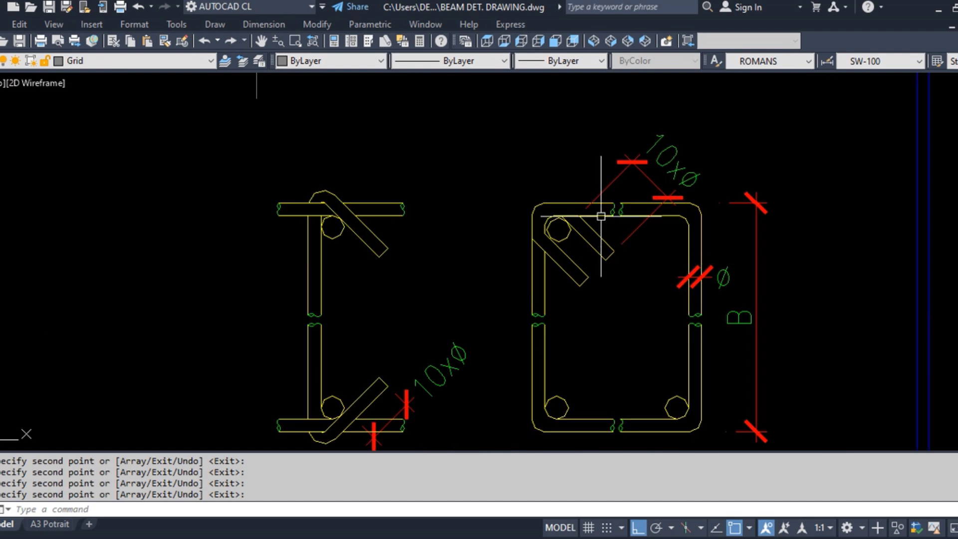
scroll(601, 215, "up", 4)
scroll(533, 259, "up", 2)
left_click(529, 287)
left_click(481, 264)
scroll(387, 160, "down", 4)
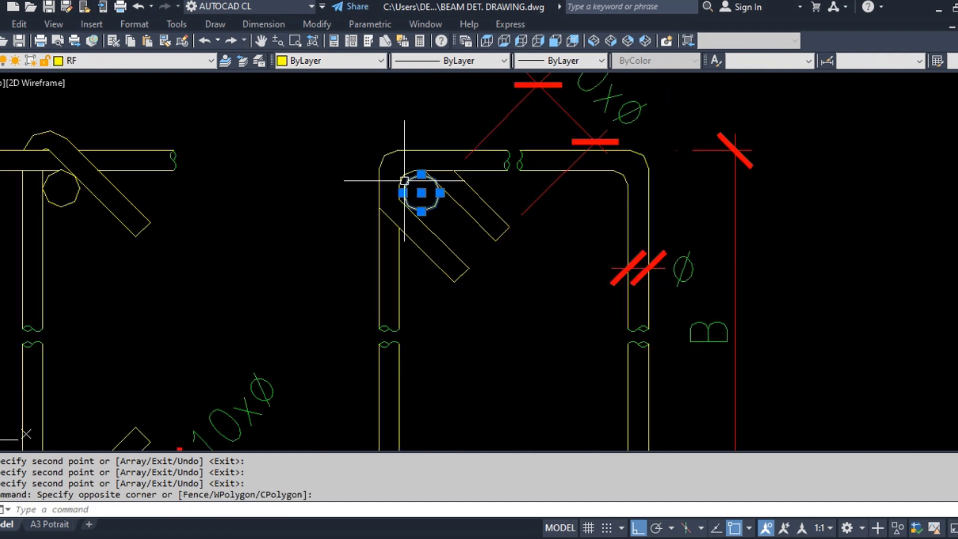
key("Escape")
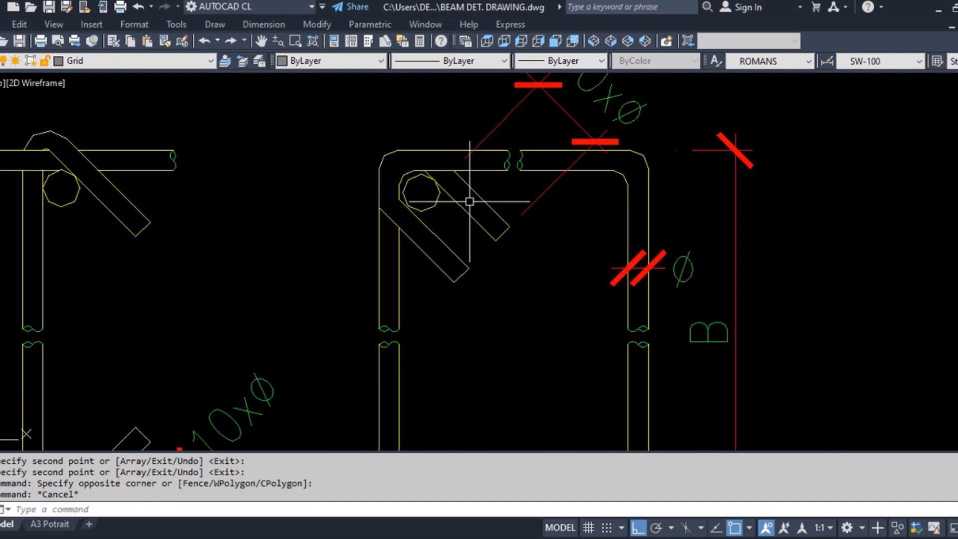
scroll(455, 184, "up", 2)
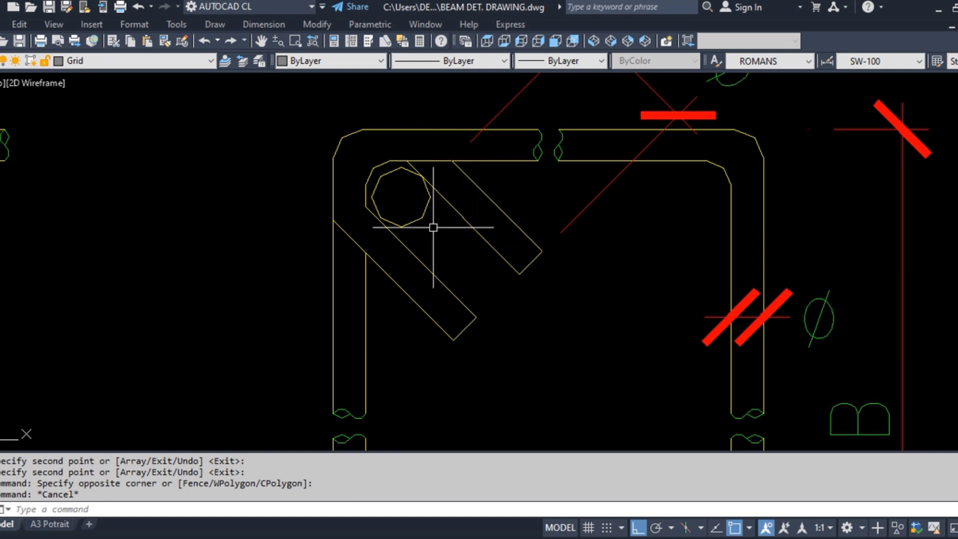
middle_click_drag(476, 233, 470, 282)
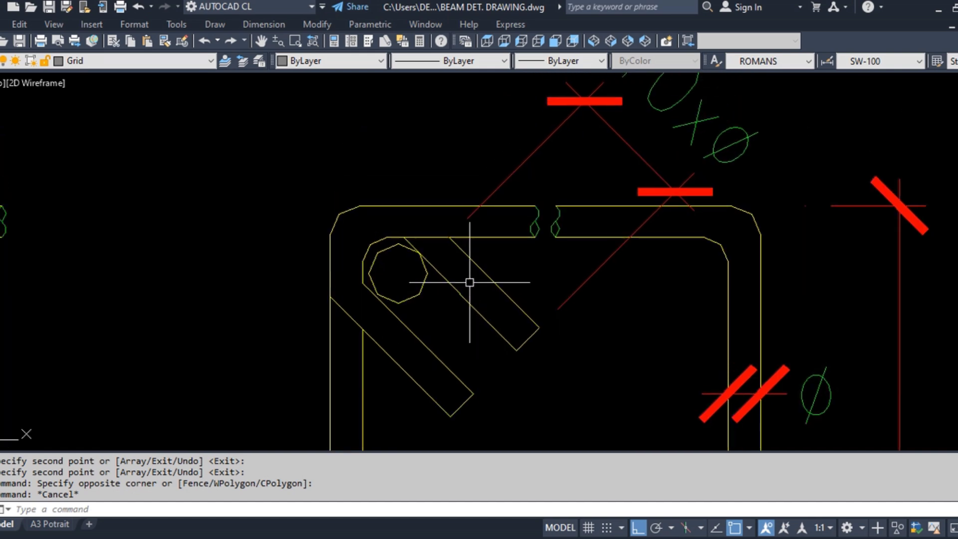
scroll(451, 219, "down", 4)
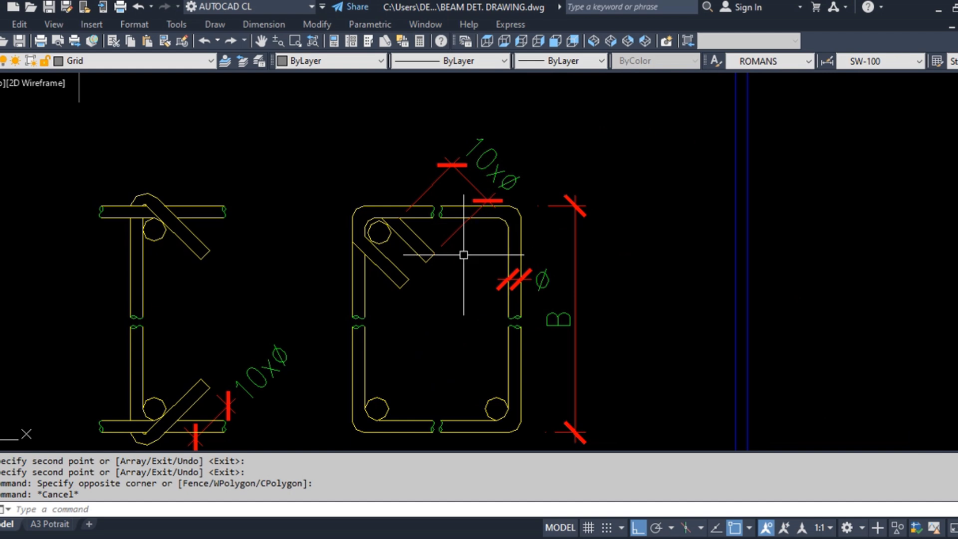
type("o")
key("Return")
scroll(429, 235, "up", 4)
left_click(387, 298)
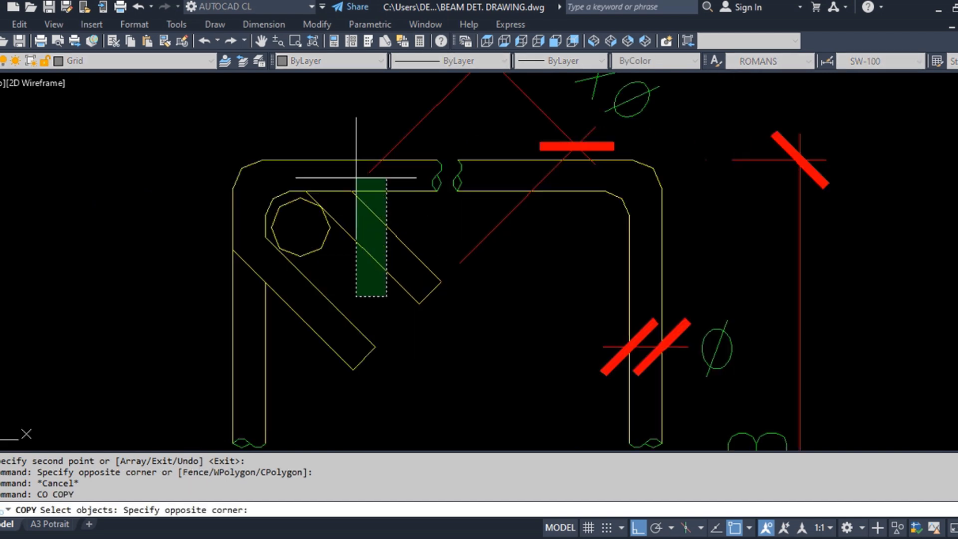
left_click(356, 179)
left_click(331, 175)
left_click(267, 136)
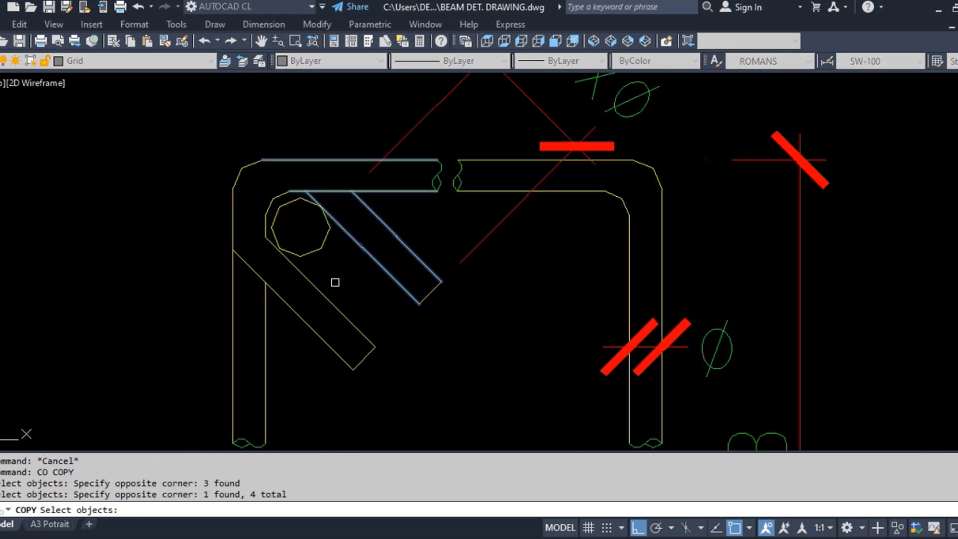
left_click(349, 262)
left_click(207, 353)
left_click(485, 207)
left_click(455, 147)
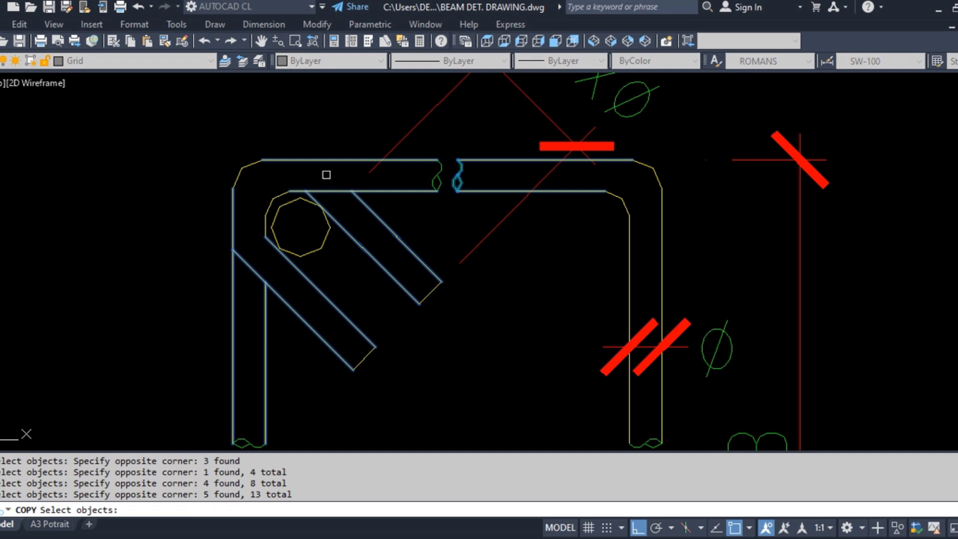
scroll(255, 173, "up", 2)
left_click(304, 198)
left_click(245, 145)
scroll(304, 203, "up", 2)
scroll(305, 206, "up", 2)
left_click(296, 234)
left_click(218, 197)
scroll(240, 168, "down", 4)
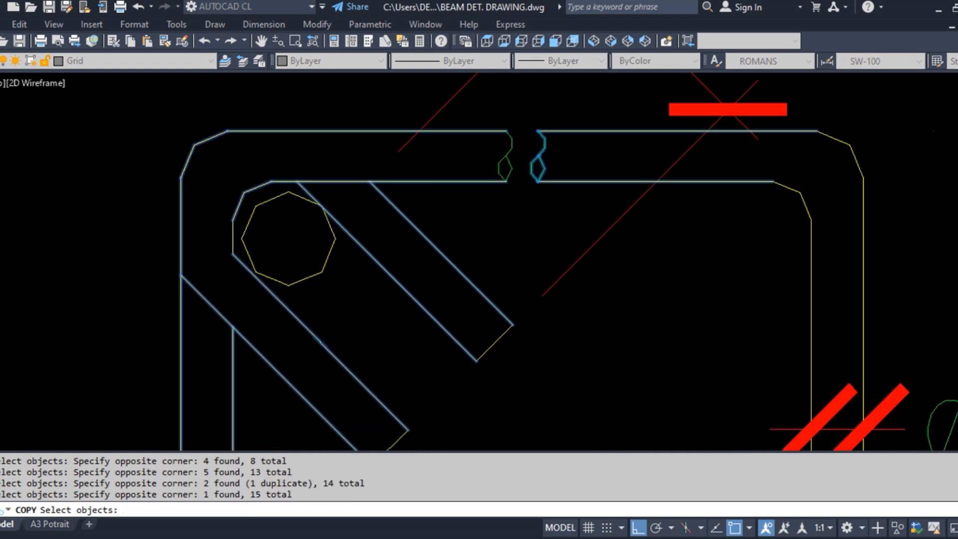
middle_click_drag(239, 278, 239, 235)
scroll(239, 236, "up", 2)
left_click(233, 181)
left_click(233, 178)
left_click(214, 171)
scroll(274, 160, "down", 5)
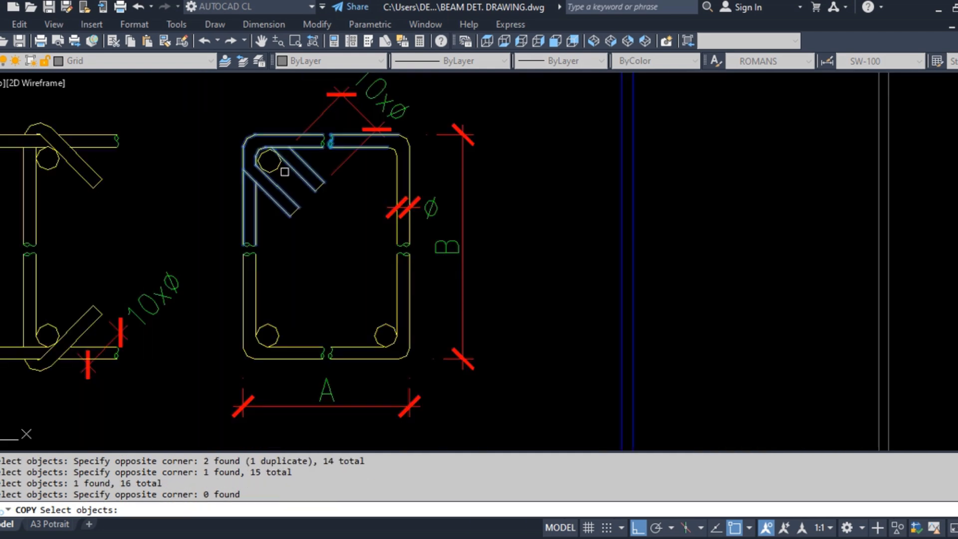
scroll(313, 187, "up", 2)
key("Escape")
Highlight the edges of the two diagonal hook legs at the closed stirrup's corner, and clear the selection
scroll(248, 123, "up", 4)
middle_click_drag(249, 123, 288, 204)
left_click(520, 345)
left_click(461, 398)
middle_click_drag(460, 399, 457, 239)
left_click(458, 292)
left_click(384, 392)
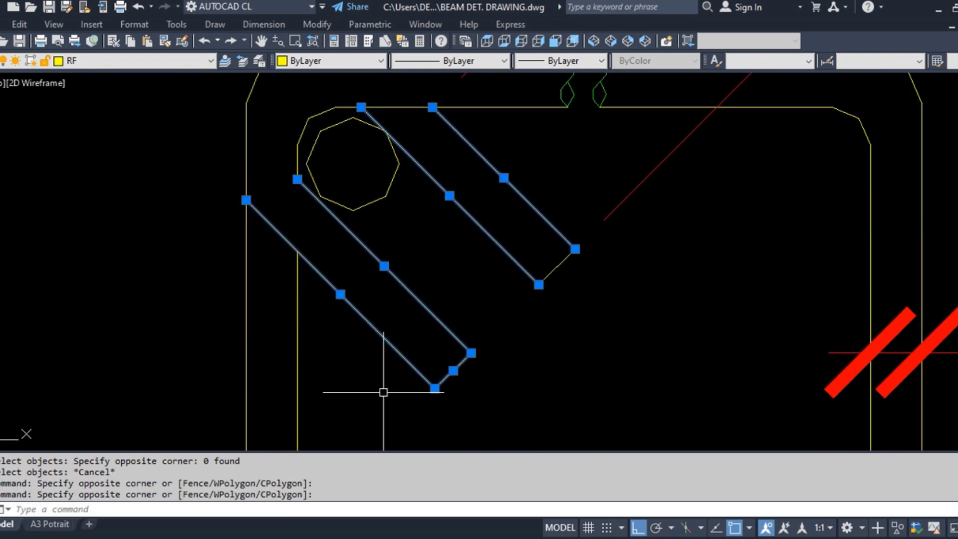
middle_click_drag(399, 247, 418, 350)
key("Escape")
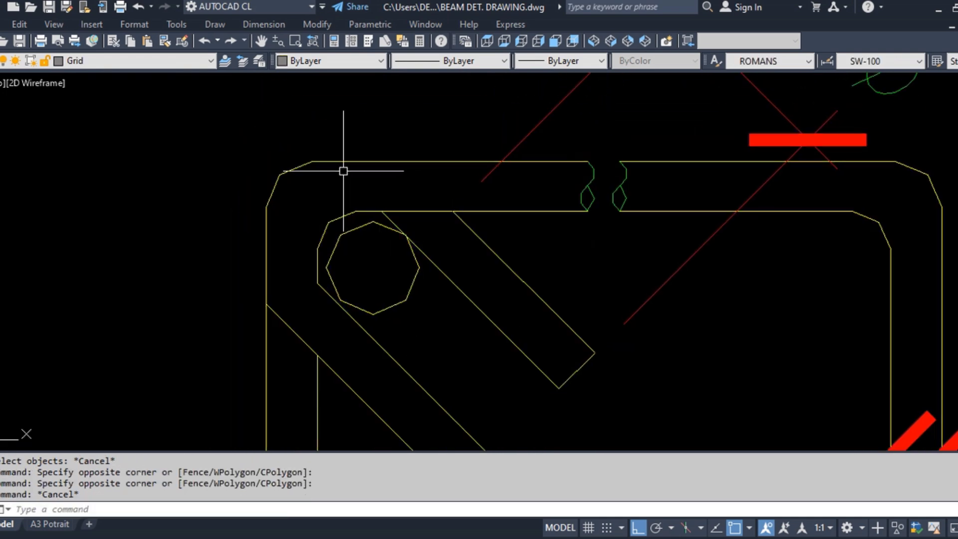
Draw a thin rectangle along the outside of the closed stirrup's upper leg, starting near the hooked corner
type("REC")
key("Return")
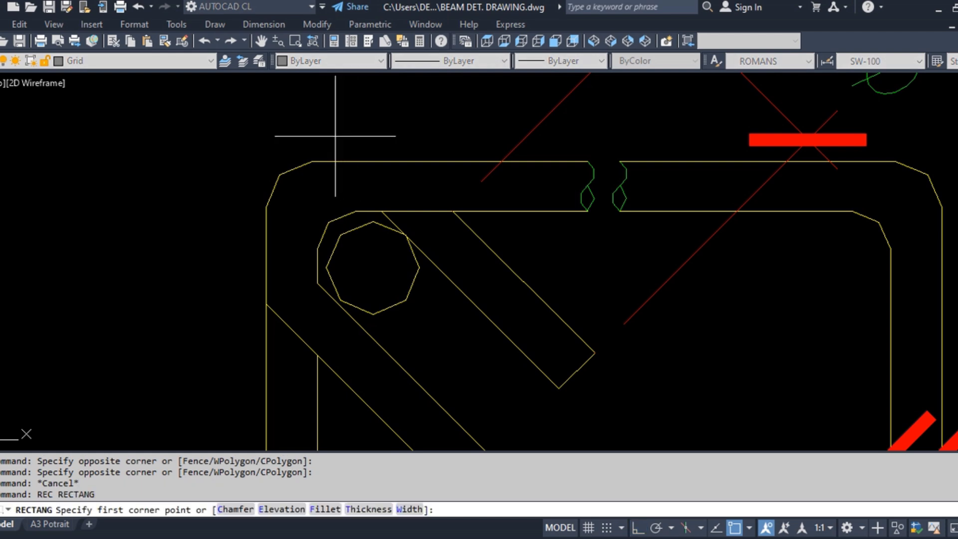
left_click(336, 136)
left_click(677, 161)
Draw a thin upright rectangle along the outside of the closed stirrup's vertical leg below the hooked corner
key("Return")
key("Return")
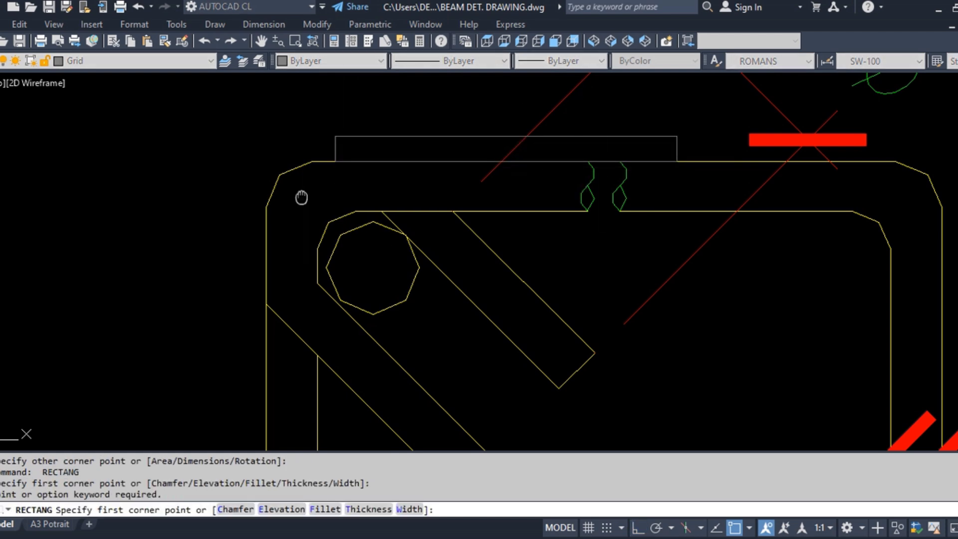
middle_click_drag(302, 198, 493, 164)
left_click(427, 157)
middle_click_drag(442, 276, 455, 122)
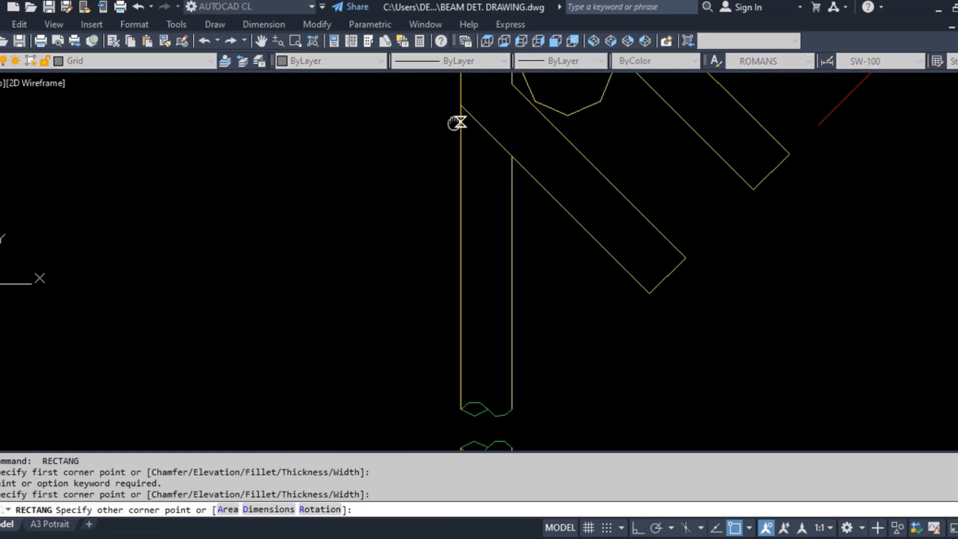
left_click(460, 301)
key("Return")
middle_click_drag(522, 169, 528, 336)
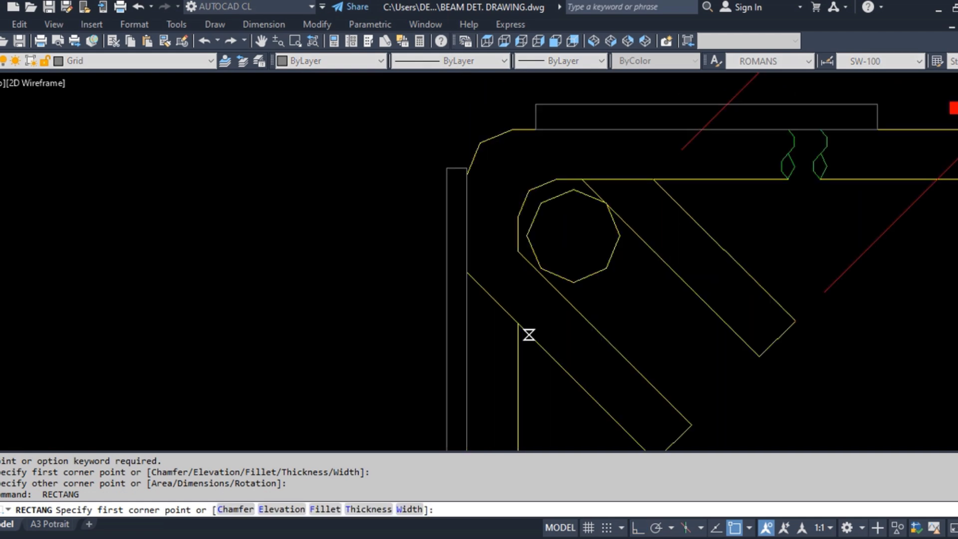
key("Escape")
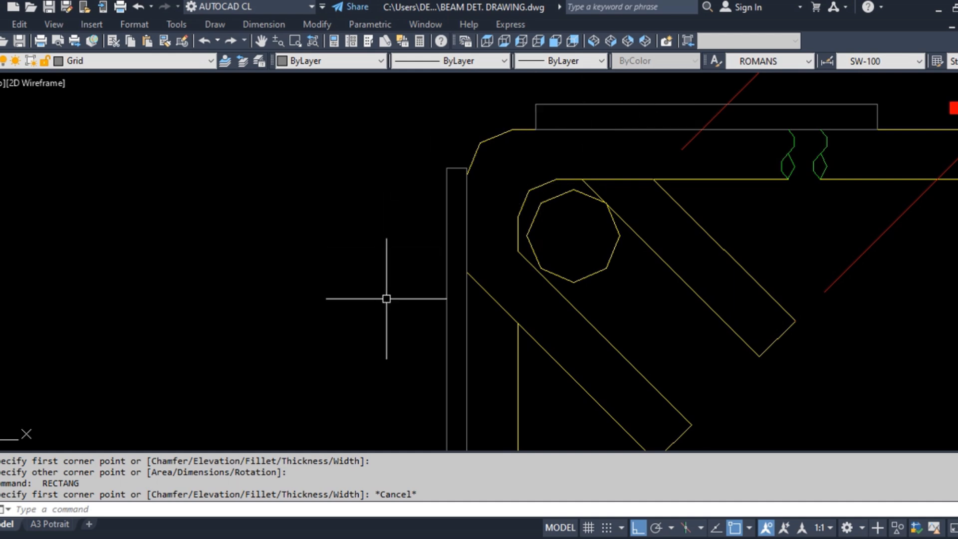
Erase the two thin rectangles outside the closed stirrup's hooked corner
middle_click_drag(737, 284, 663, 308)
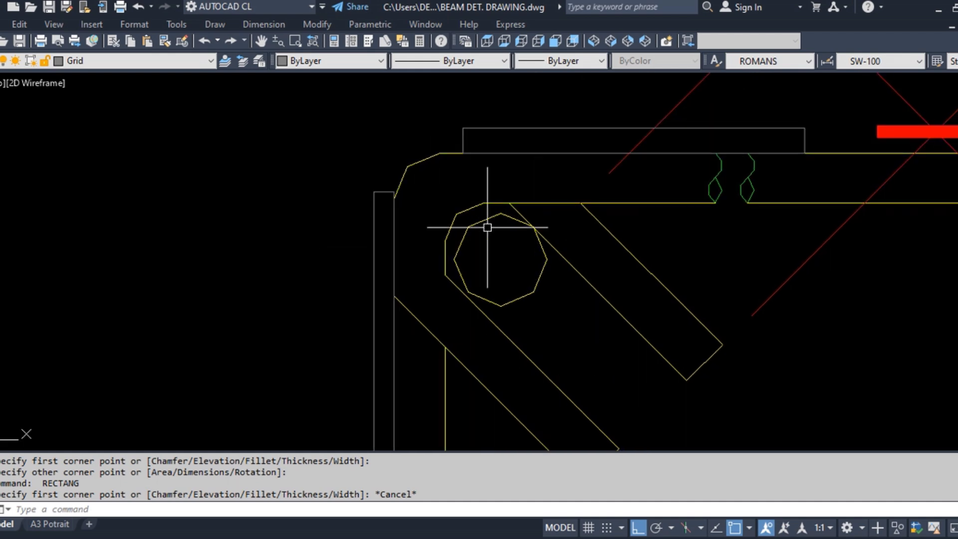
scroll(459, 251, "down", 2)
scroll(491, 171, "up", 2)
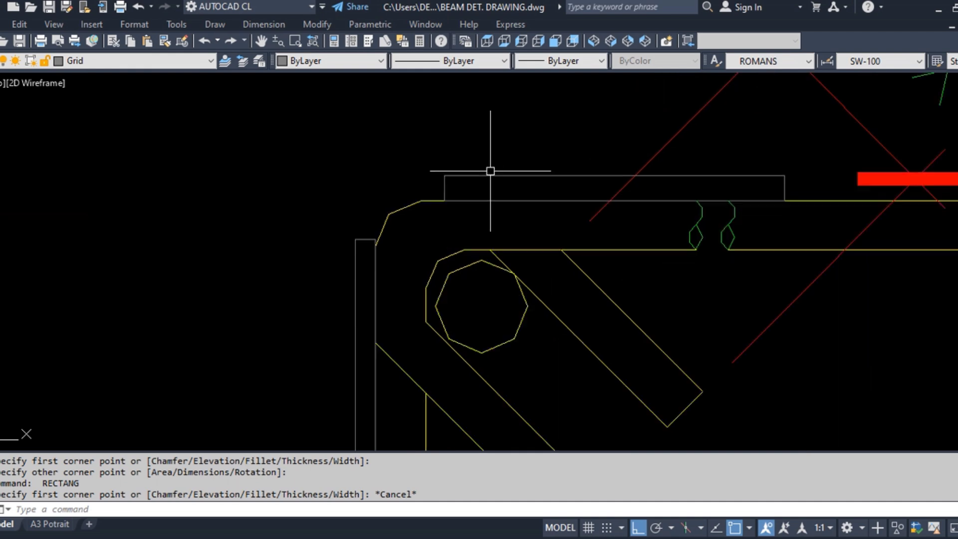
left_click(489, 160)
left_click(460, 191)
type("e")
key("space")
left_click(360, 217)
left_click(349, 272)
key("space")
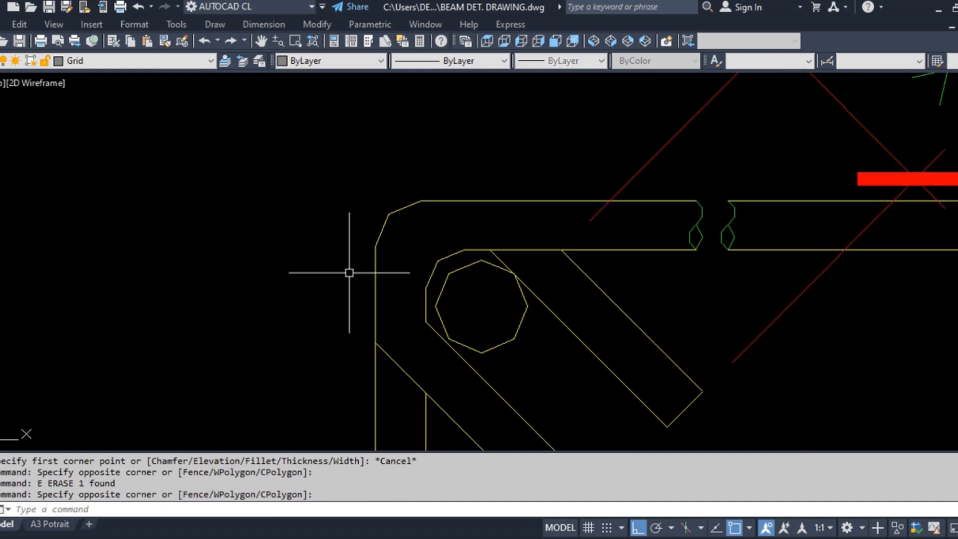
Examine how the closed stirrup's two hooks wrap around the corner bar, highlighting the bar's circle
middle_click_drag(436, 327, 354, 194)
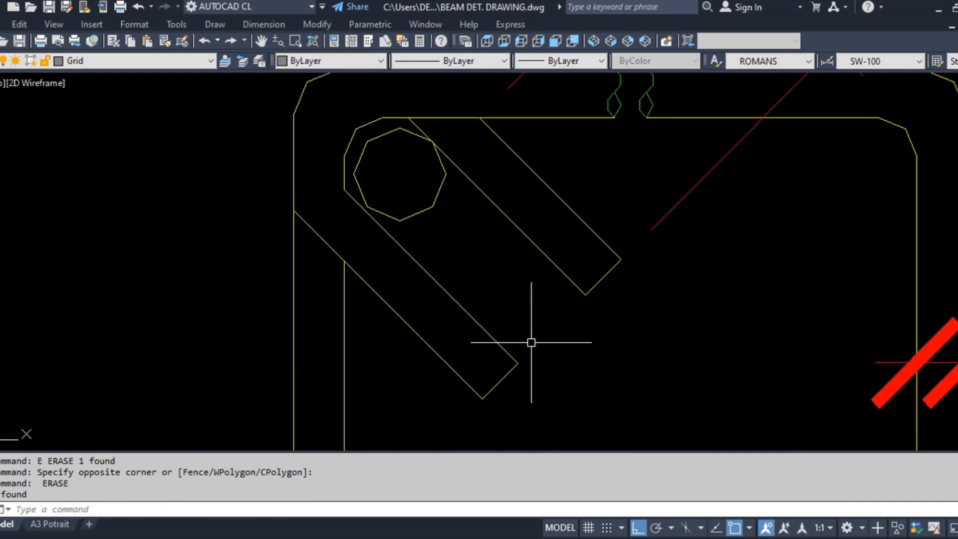
scroll(442, 279, "down", 8)
scroll(439, 264, "up", 4)
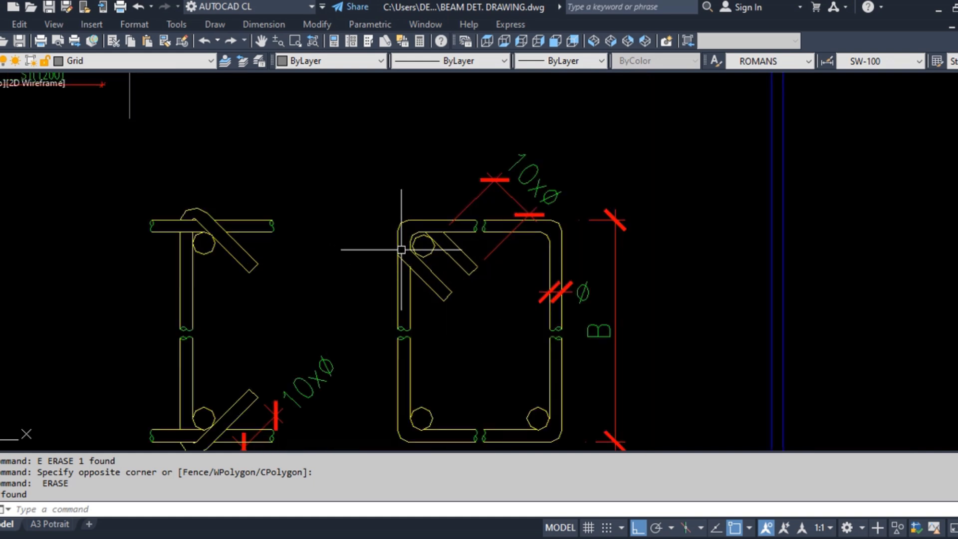
scroll(445, 284, "up", 3)
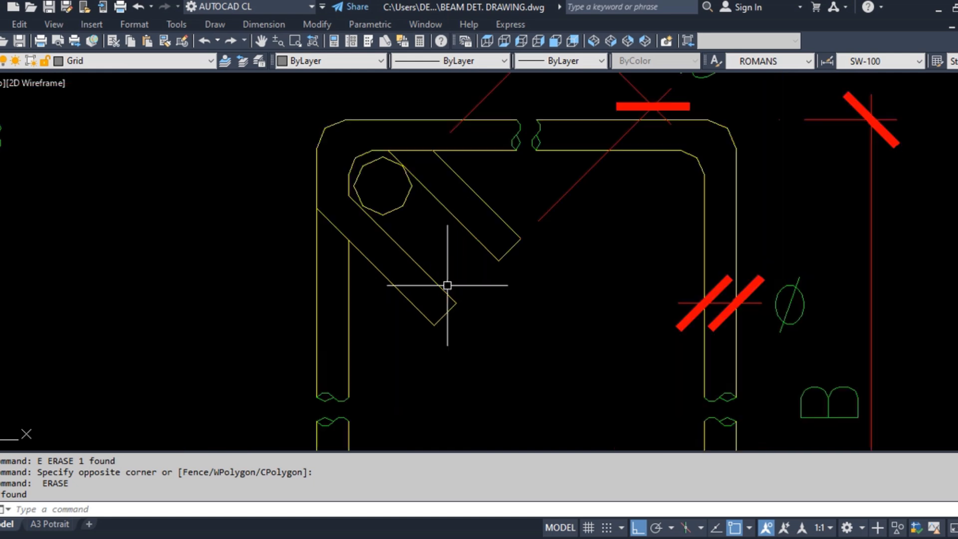
scroll(397, 210, "up", 2)
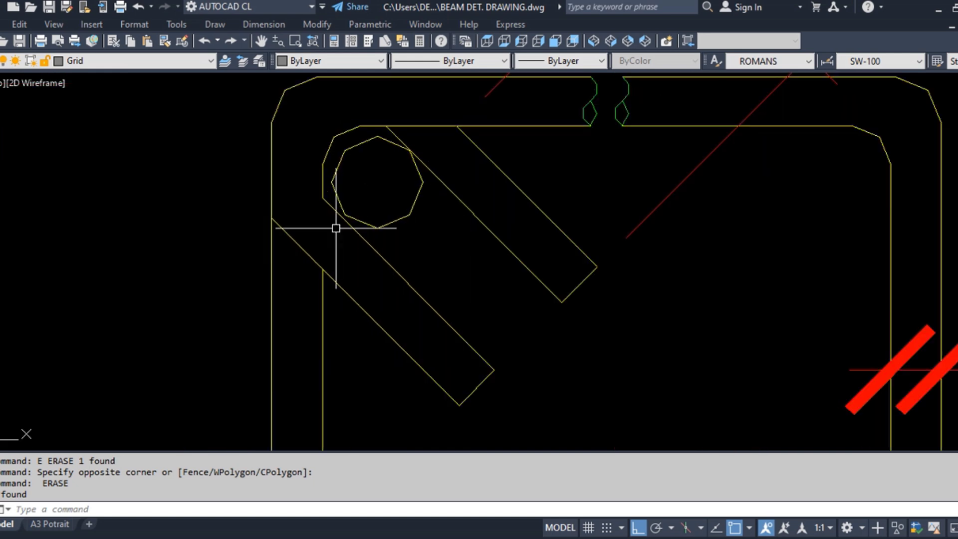
scroll(344, 234, "down", 2)
left_click(377, 231)
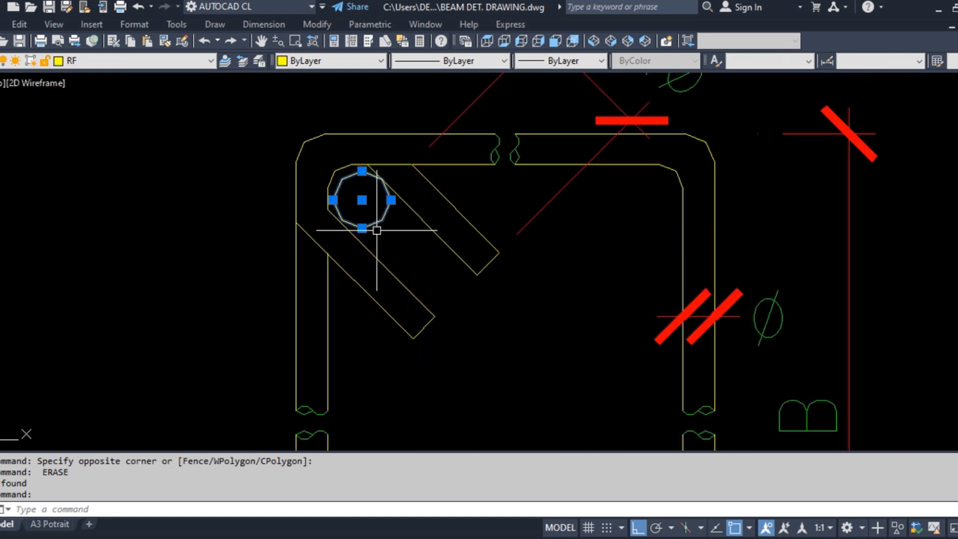
key("Escape")
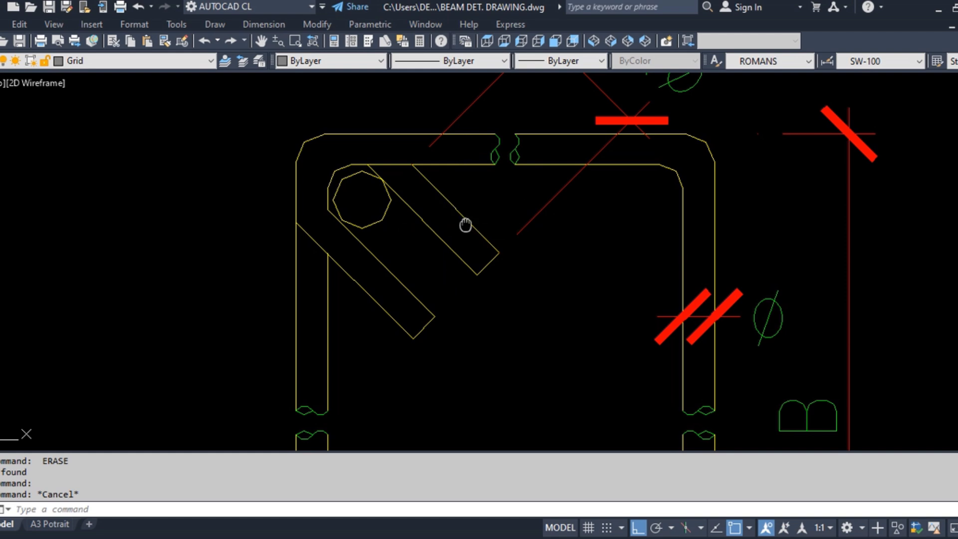
middle_click_drag(465, 220, 466, 249)
scroll(464, 262, "down", 2)
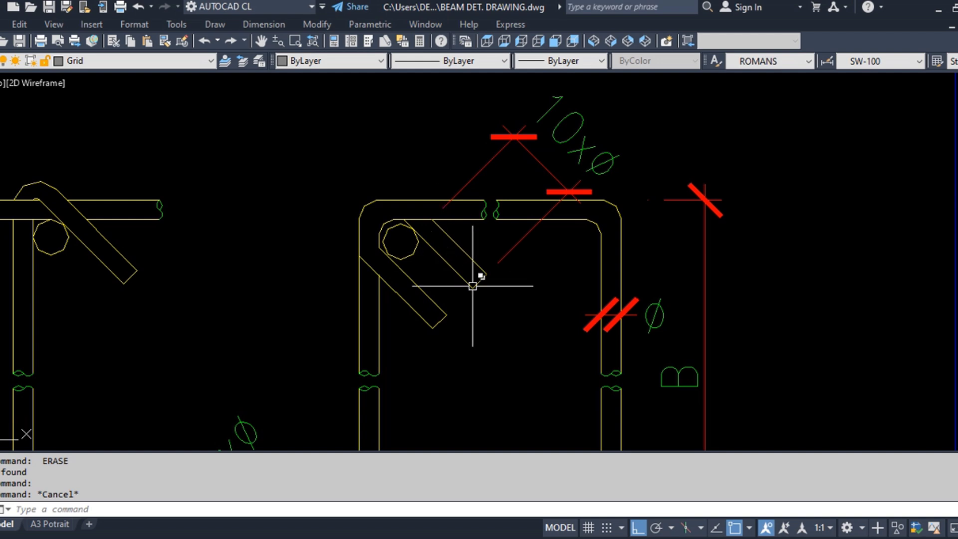
Examine the separate tie beside the closed stirrup, checking its 10xØ hooks around the upper and lower bars
middle_click_drag(266, 300, 475, 287)
scroll(354, 189, "down", 2)
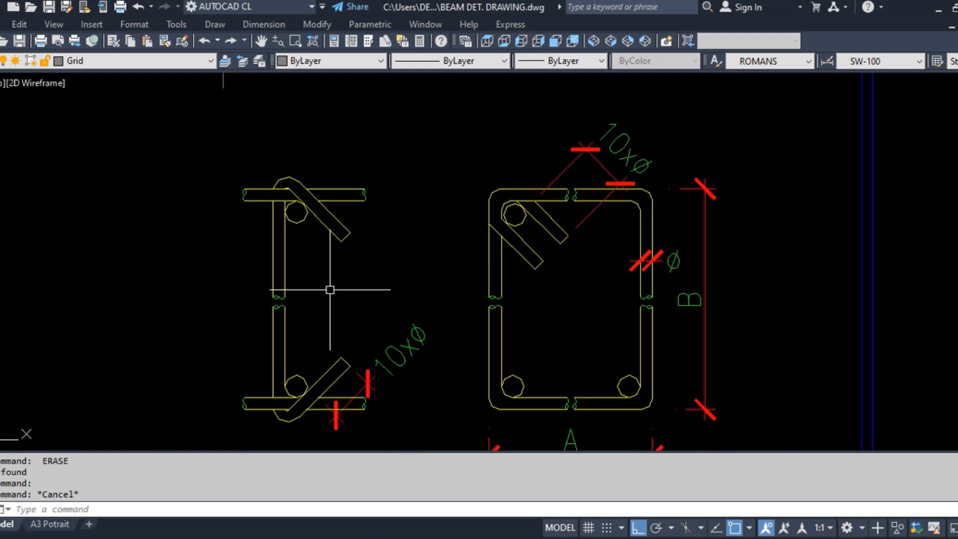
scroll(299, 219, "up", 2)
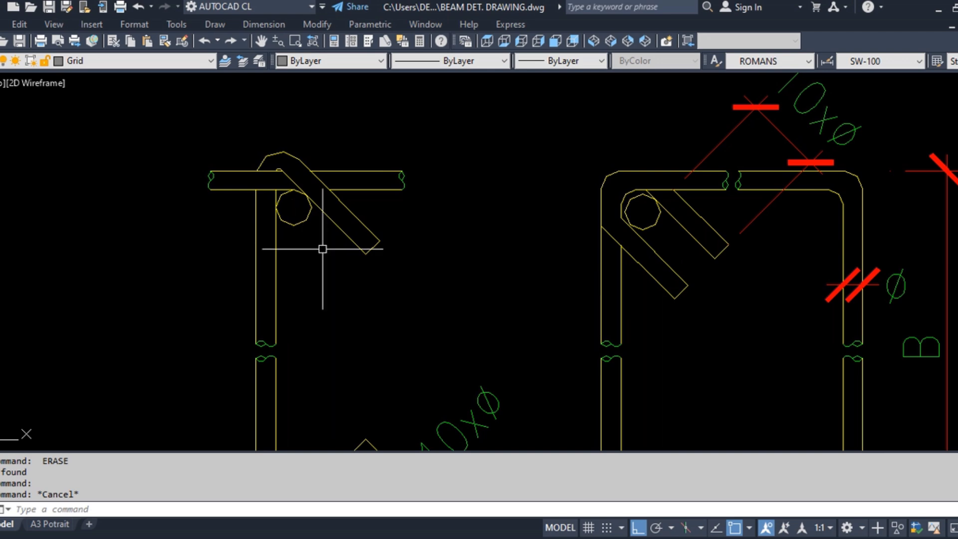
scroll(243, 173, "up", 2)
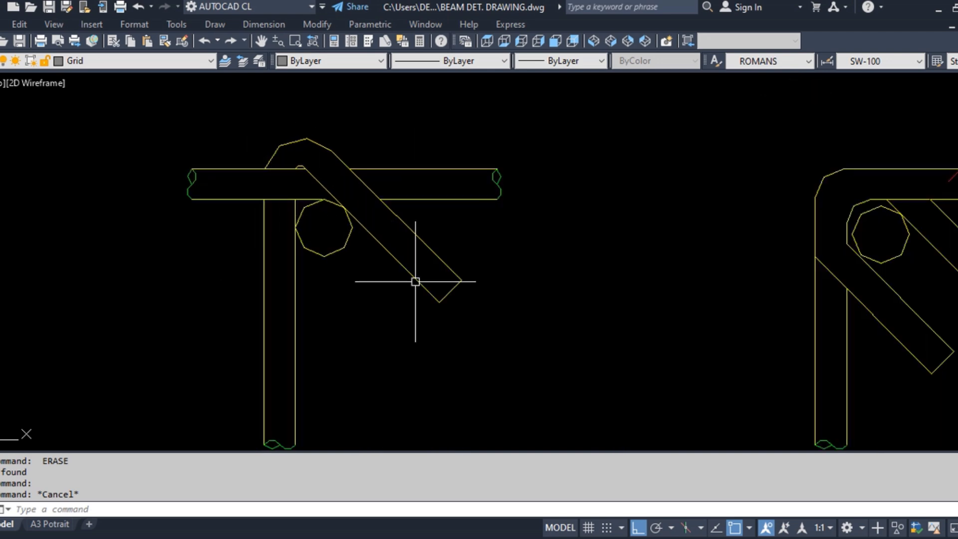
scroll(354, 188, "down", 4)
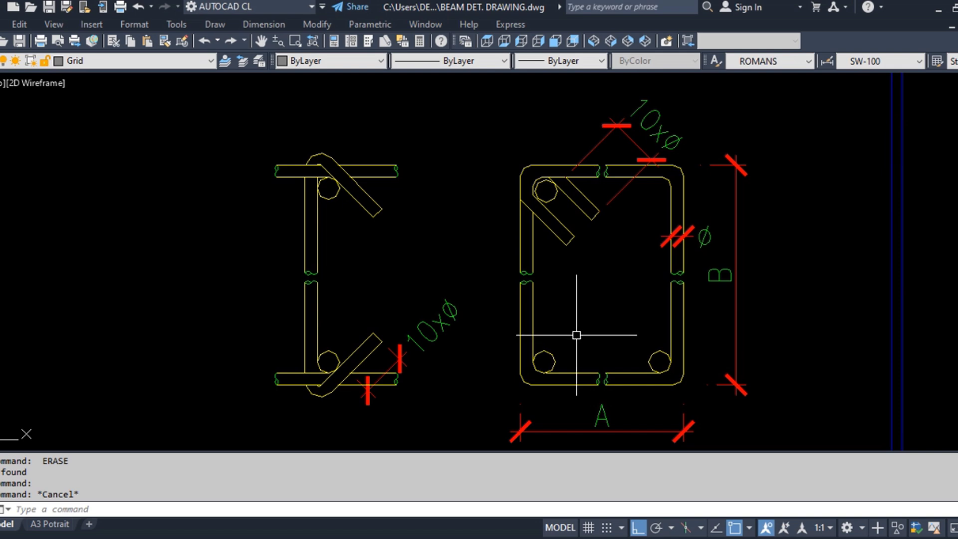
scroll(314, 306, "down", 3)
scroll(494, 319, "up", 2)
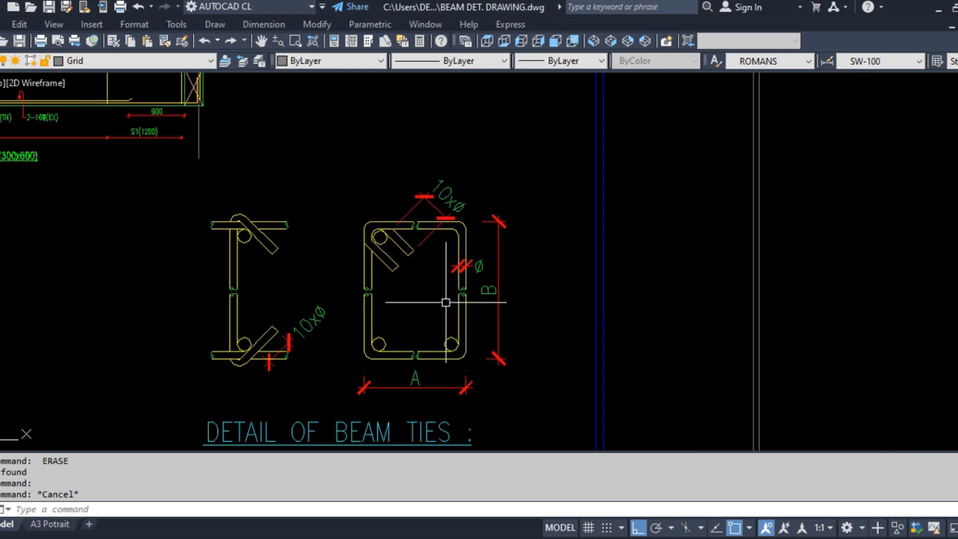
Highlight both vertical legs of the closed stirrup with their break symbols, and clear the selection
scroll(368, 295, "up", 2)
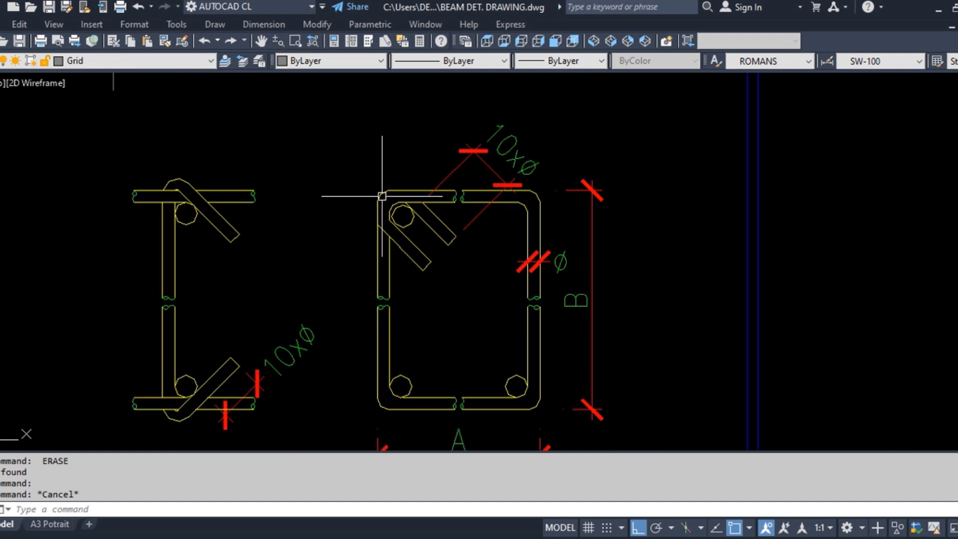
left_click(382, 332)
left_click(375, 278)
scroll(582, 321, "up", 4)
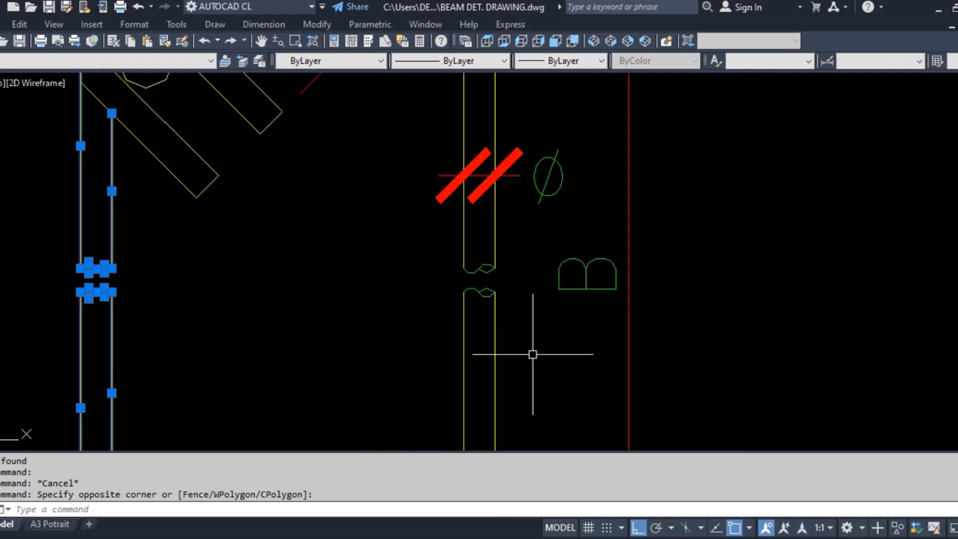
left_click(533, 354)
left_click(545, 365)
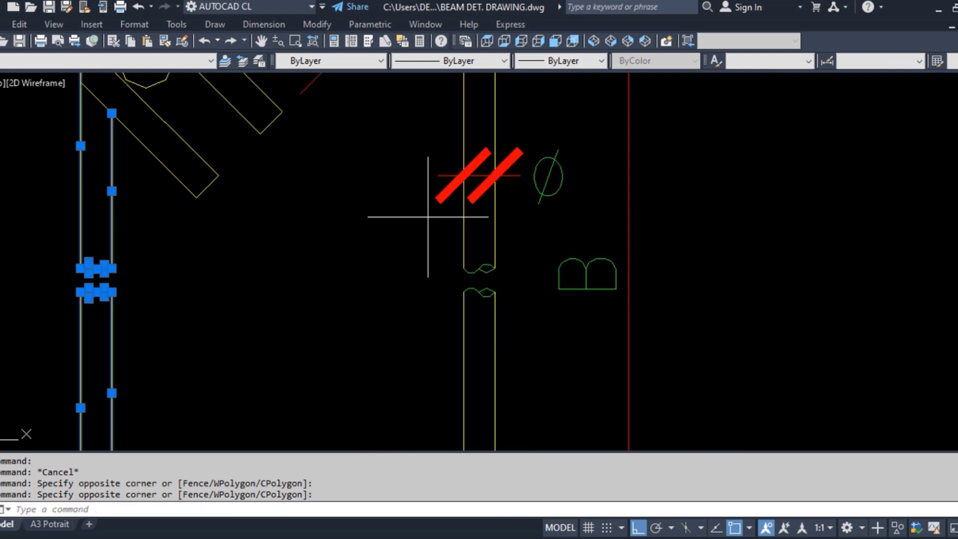
left_click(429, 217)
left_click(539, 383)
left_click(528, 341)
left_click(432, 268)
scroll(438, 297, "down", 4)
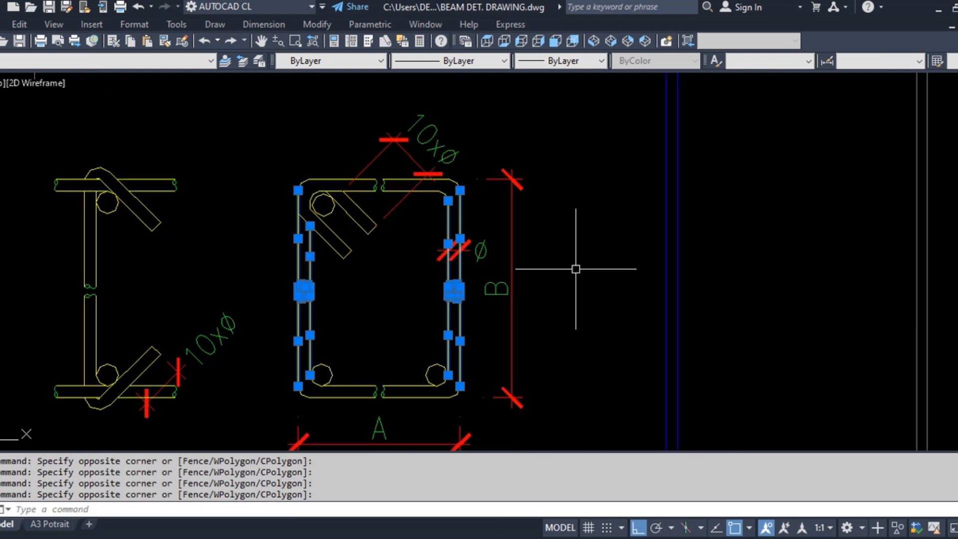
scroll(505, 260, "up", 4)
left_click(523, 329)
key("Escape")
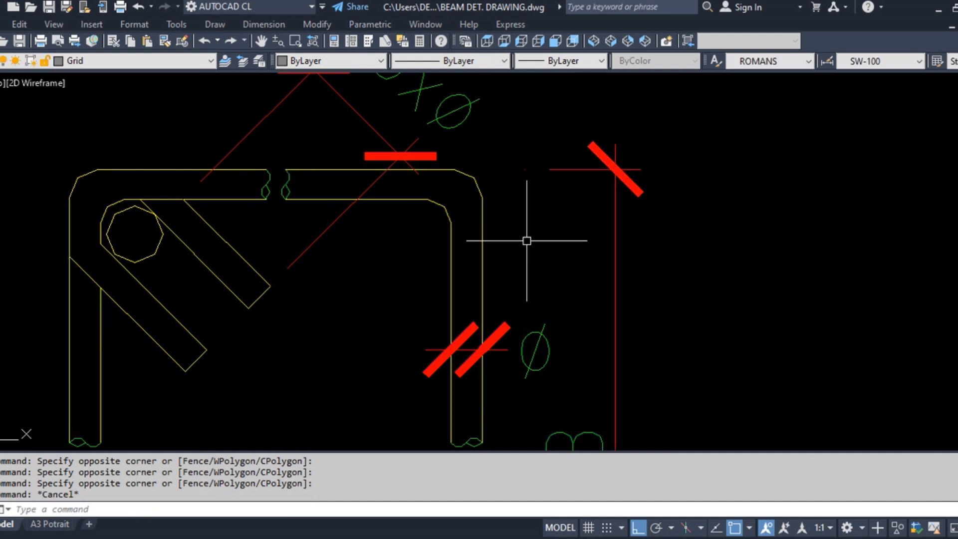
Regenerate the drawing to smooth the break symbols on the closed stirrup's leg beside the Ø mark
middle_click_drag(521, 320, 512, 169)
scroll(464, 318, "up", 4)
scroll(453, 235, "up", 2)
left_click(495, 295)
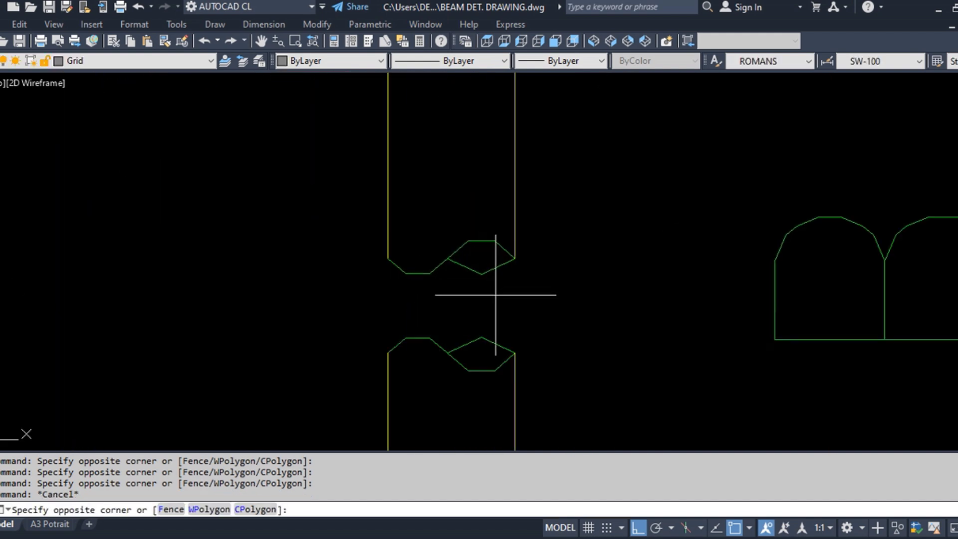
left_click(460, 260)
key("Escape")
scroll(489, 300, "up", 1)
type("R")
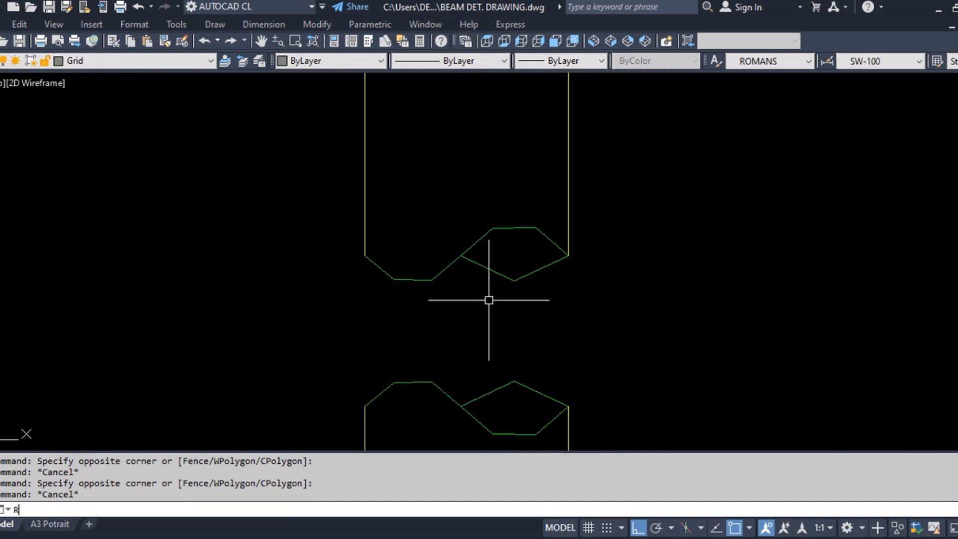
type("E")
key("Return")
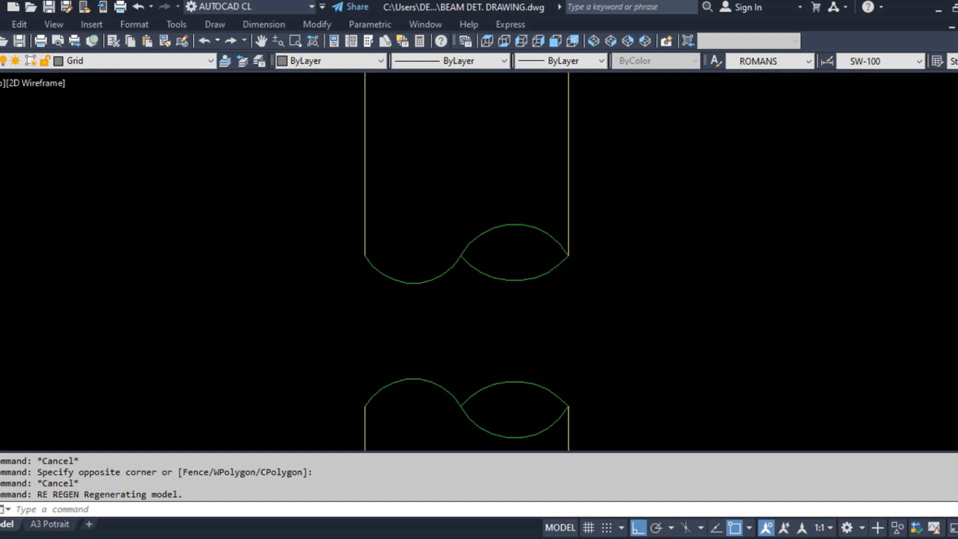
Draw a horizontal line across the closed stirrup's leg, just above its upper break symbol
scroll(547, 244, "down", 5)
scroll(547, 247, "up", 5)
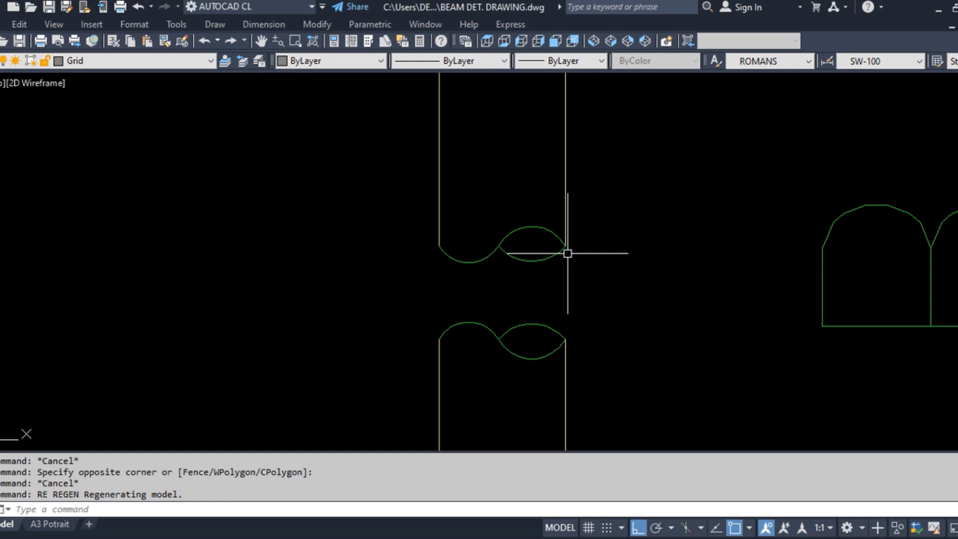
scroll(499, 255, "down", 5)
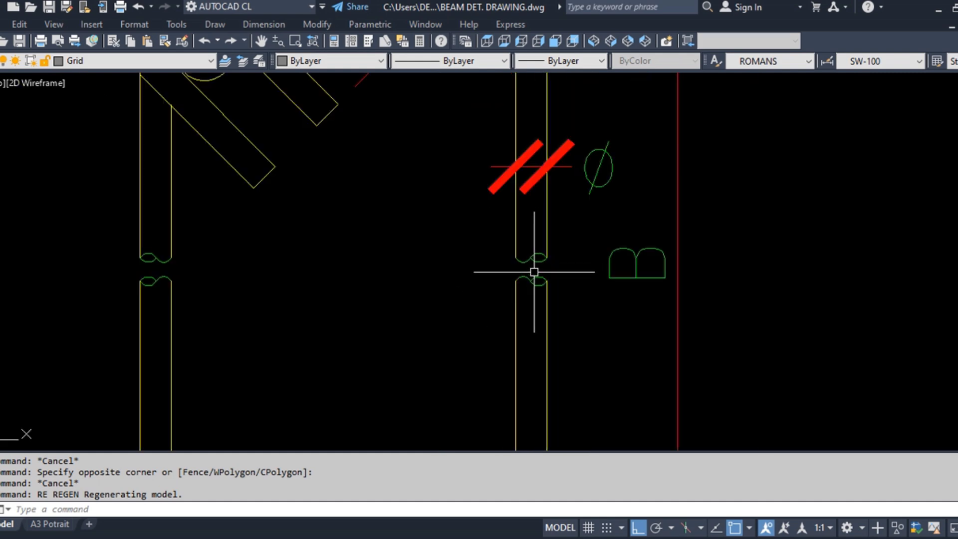
scroll(534, 272, "up", 3)
type("L")
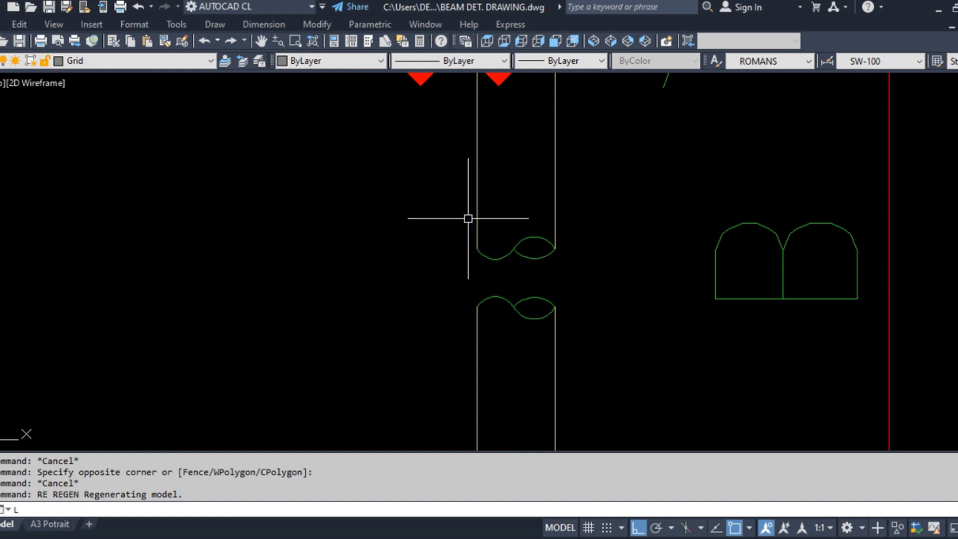
key("Return")
left_click(443, 177)
left_click(635, 214)
key("Return")
Add a zigzag to the horizontal line from two short vertical lines, one above and one below, joined by a diagonal
key("Return")
scroll(511, 175, "up", 4)
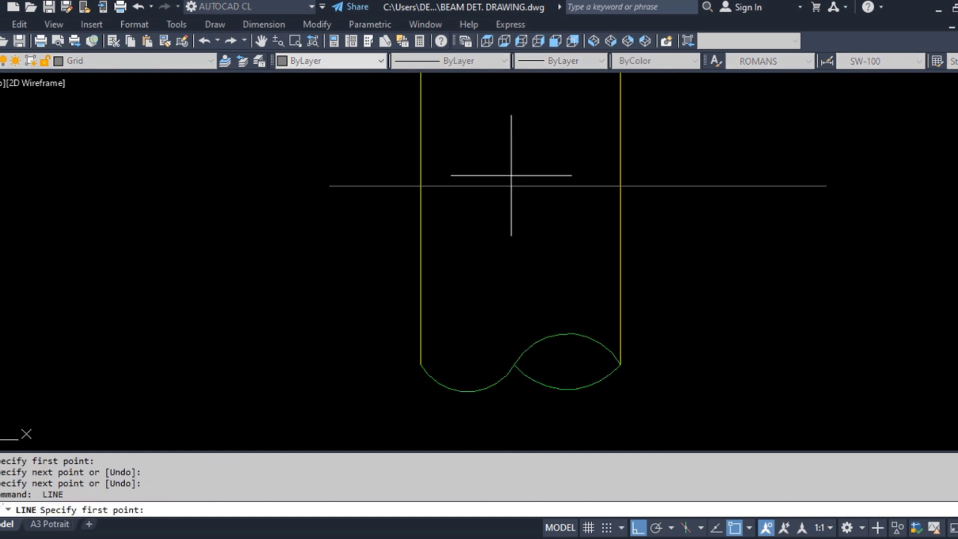
left_click(498, 184)
left_click(501, 140)
key("Return")
key("Return")
left_click(573, 186)
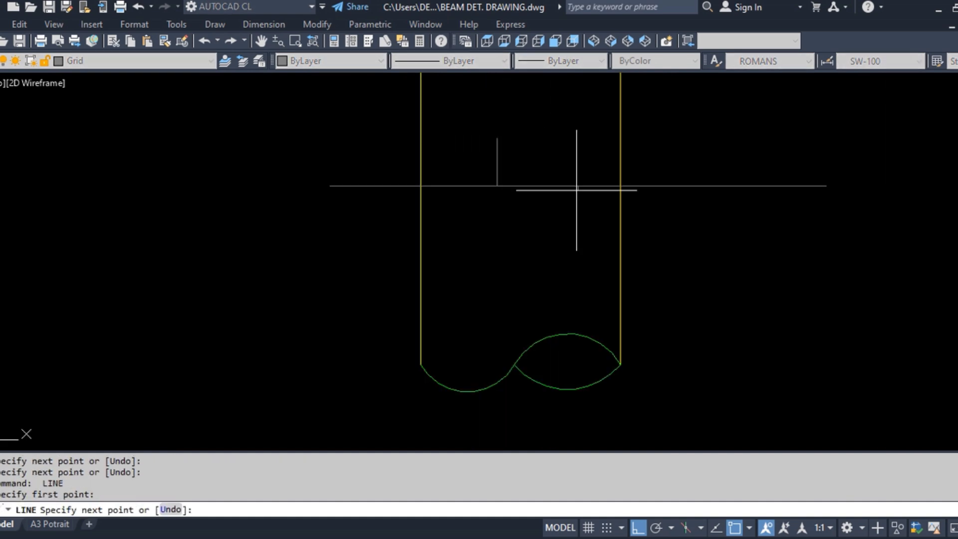
left_click(578, 225)
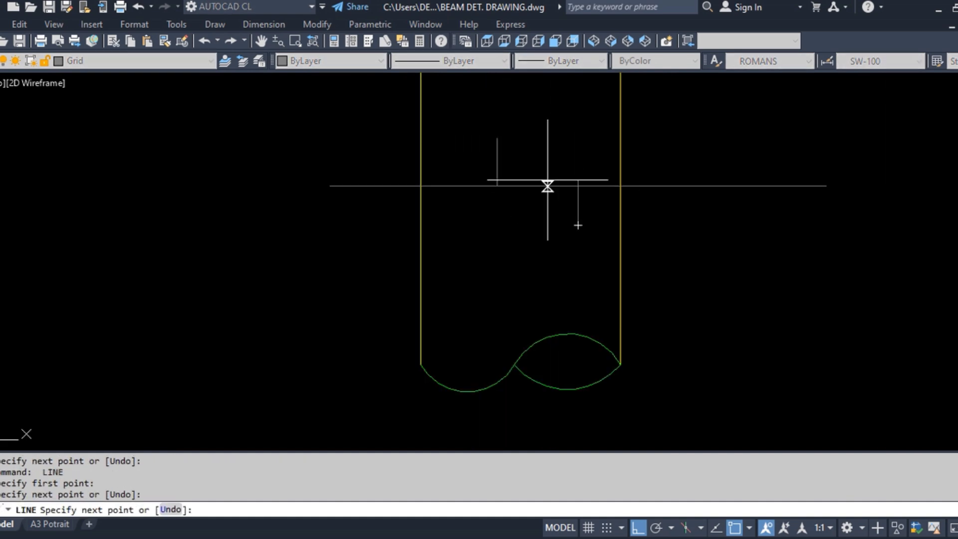
left_click(497, 139)
key("Return")
scroll(486, 187, "down", 4)
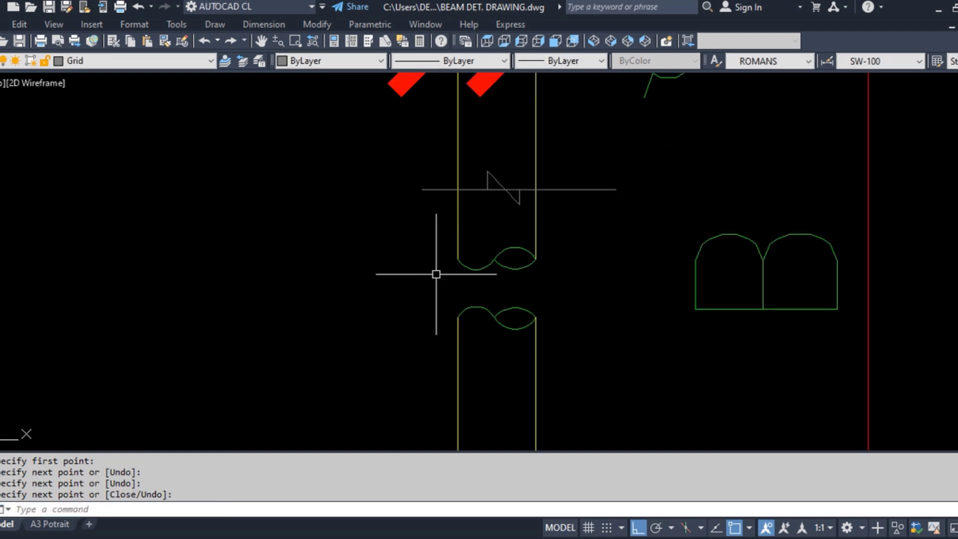
Erase the horizontal line and its zigzag from the closed stirrup's leg
scroll(513, 205, "up", 2)
left_click(525, 218)
left_click(442, 135)
type("e")
key("Return")
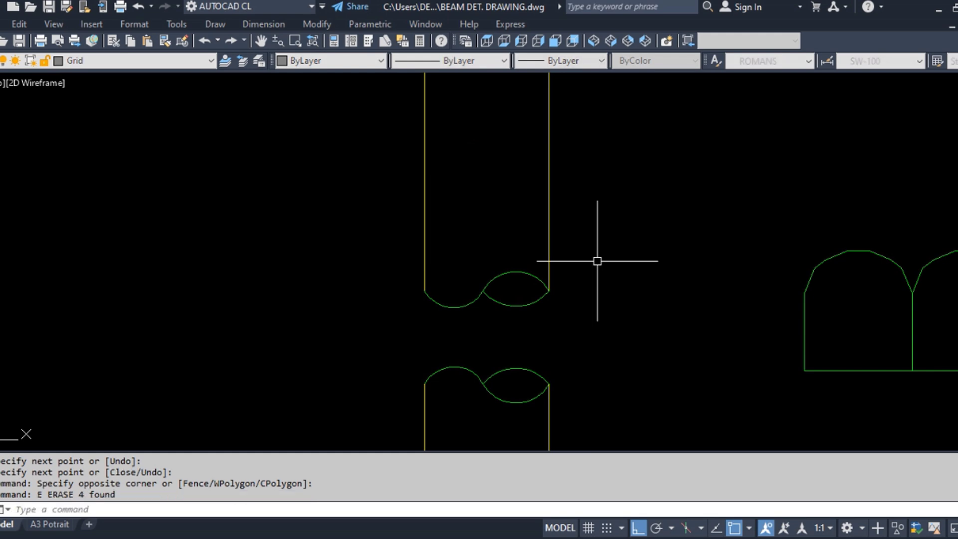
Examine the Ø mark on the closed stirrup's leg, highlighting the leg's outer line, and clear the selection
scroll(573, 266, "down", 2)
scroll(573, 266, "down", 3)
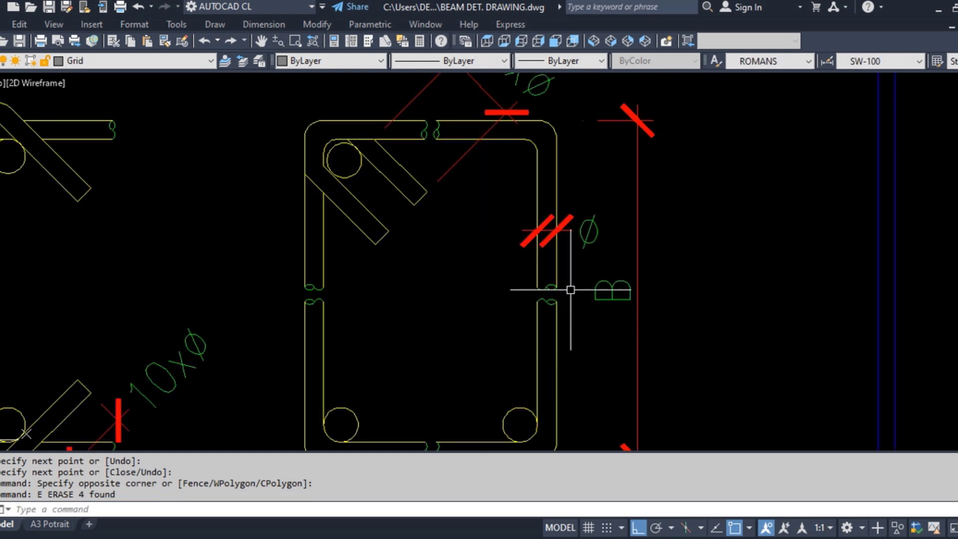
scroll(570, 289, "up", 4)
scroll(609, 308, "down", 4)
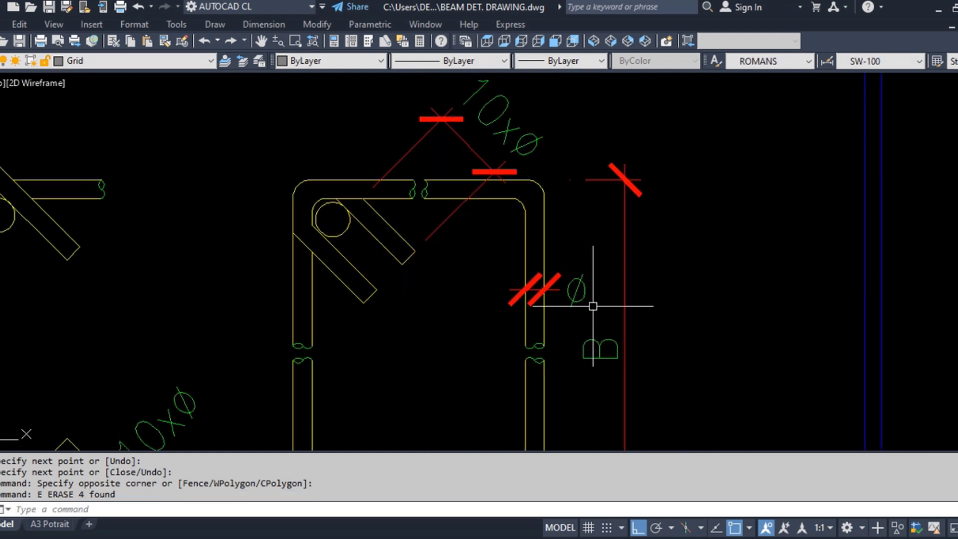
scroll(575, 305, "up", 4)
middle_click_drag(545, 241, 555, 288)
left_click(601, 229)
left_click(475, 231)
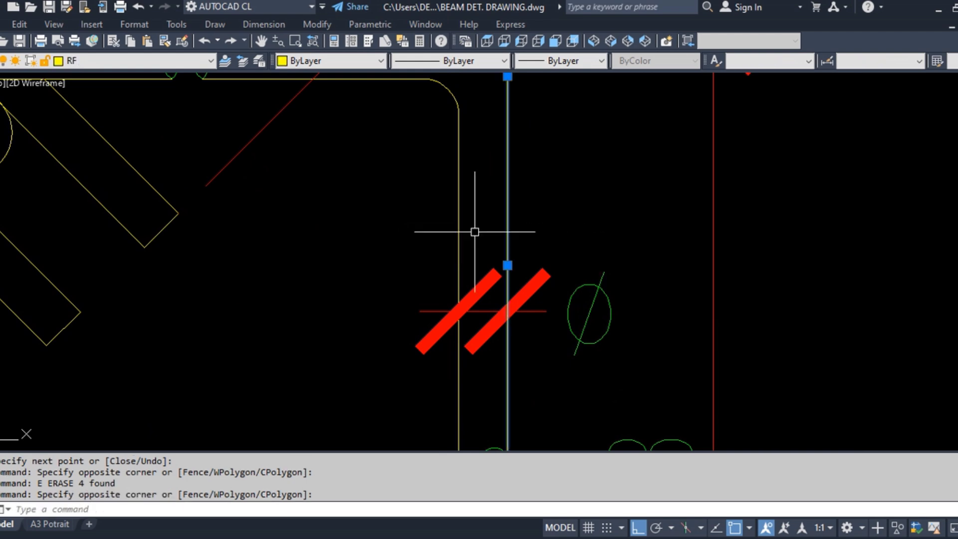
scroll(584, 336, "down", 4)
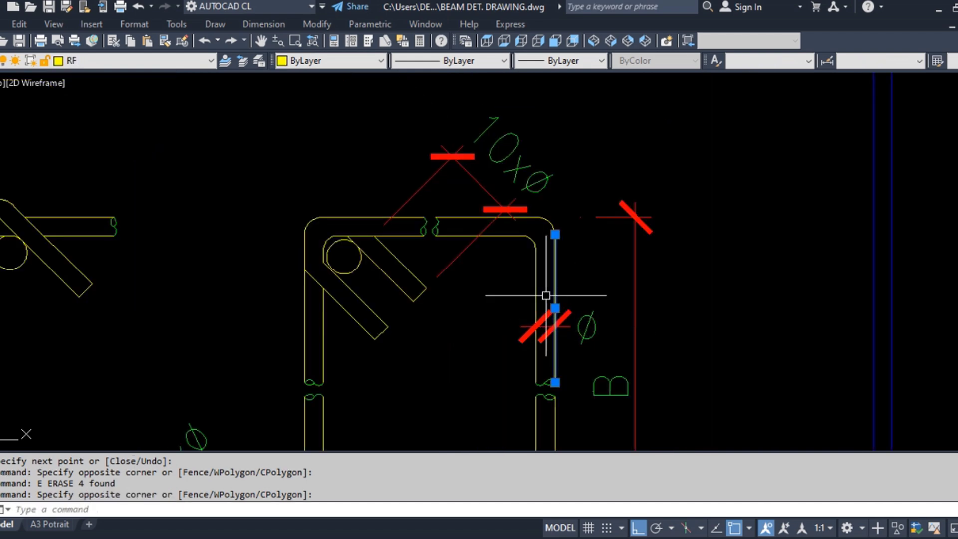
key("Escape")
Calculate the 10xØ hook length with the CAL expression 10*10
scroll(577, 334, "up", 2)
scroll(514, 151, "up", 2)
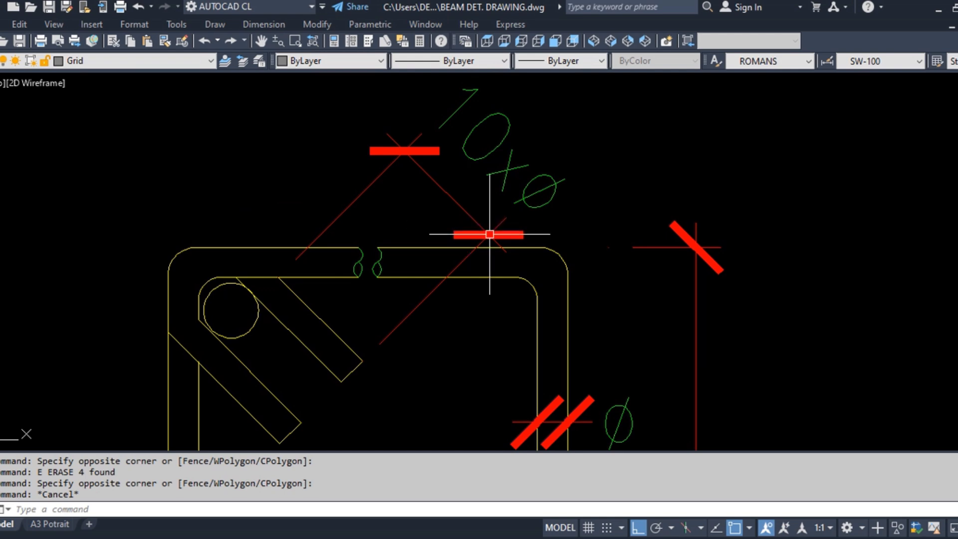
type("L")
key("Return")
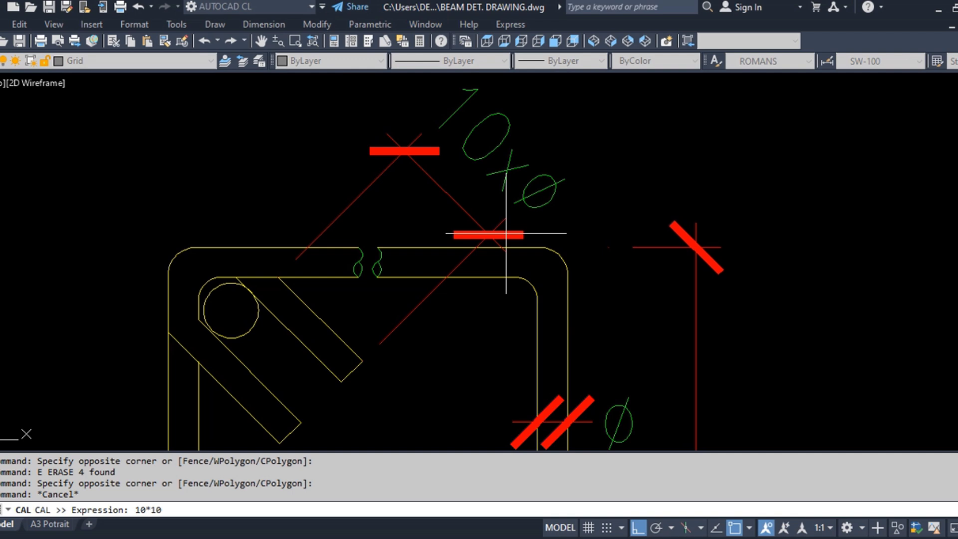
key("Return")
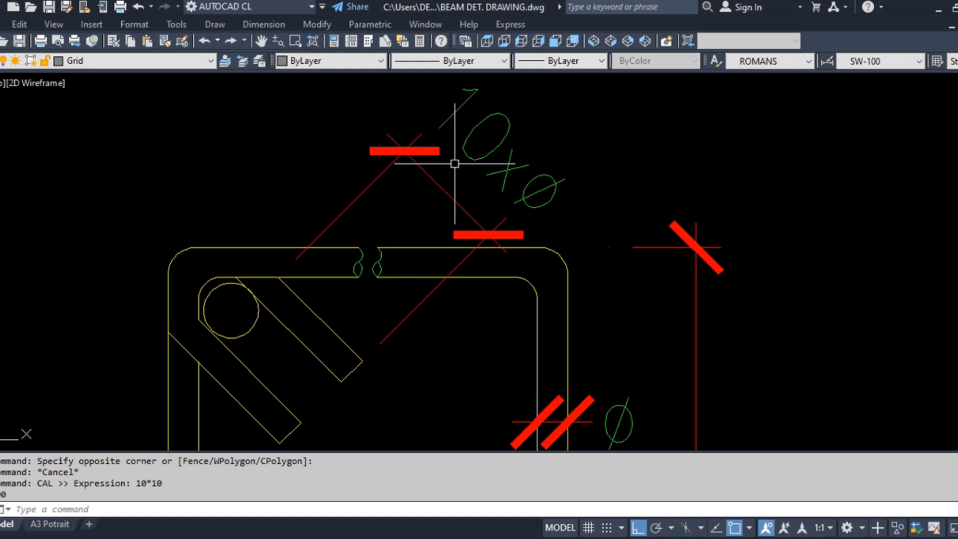
Examine the two ties in the beam ties detail, along with the beam elevations and the stirrup schedule
scroll(459, 192, "down", 2)
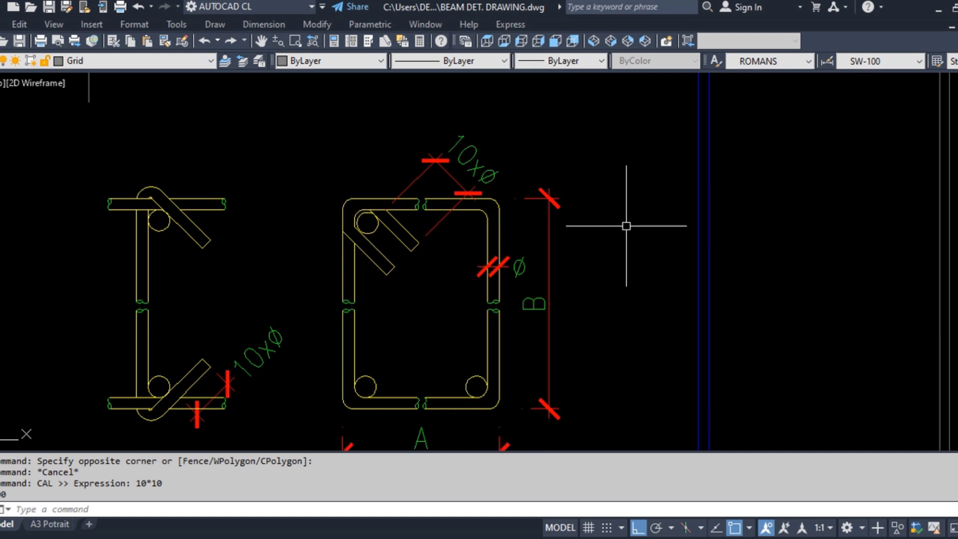
scroll(644, 219, "down", 3)
scroll(559, 227, "up", 3)
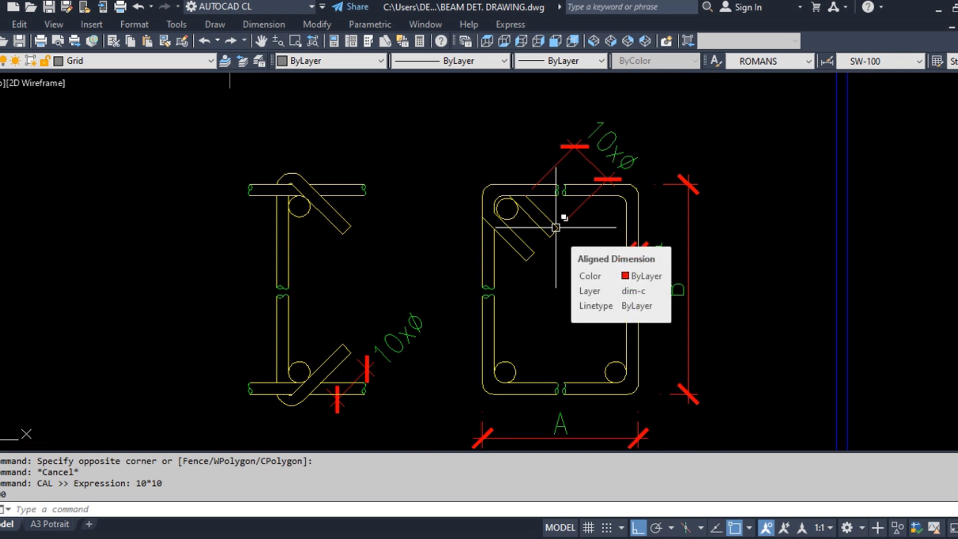
scroll(497, 220, "down", 3)
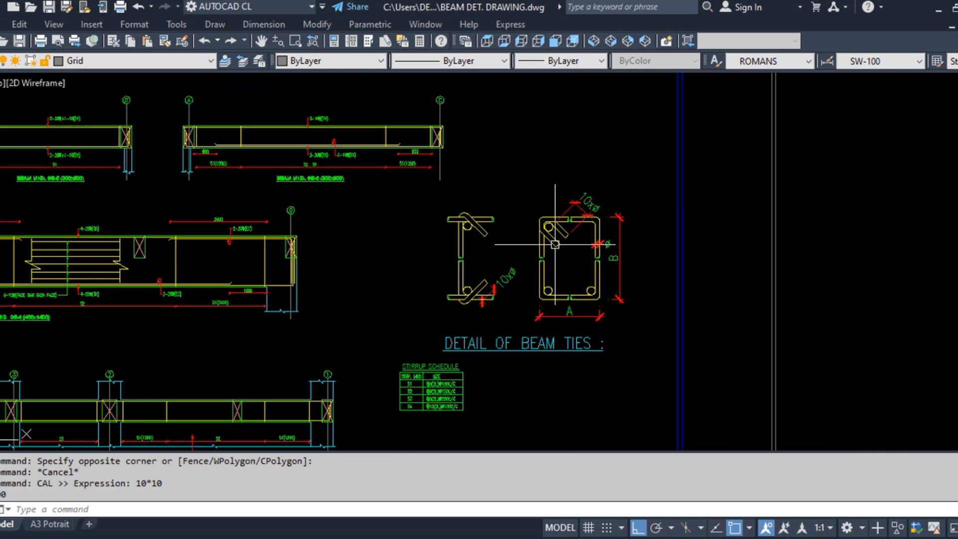
scroll(494, 219, "up", 3)
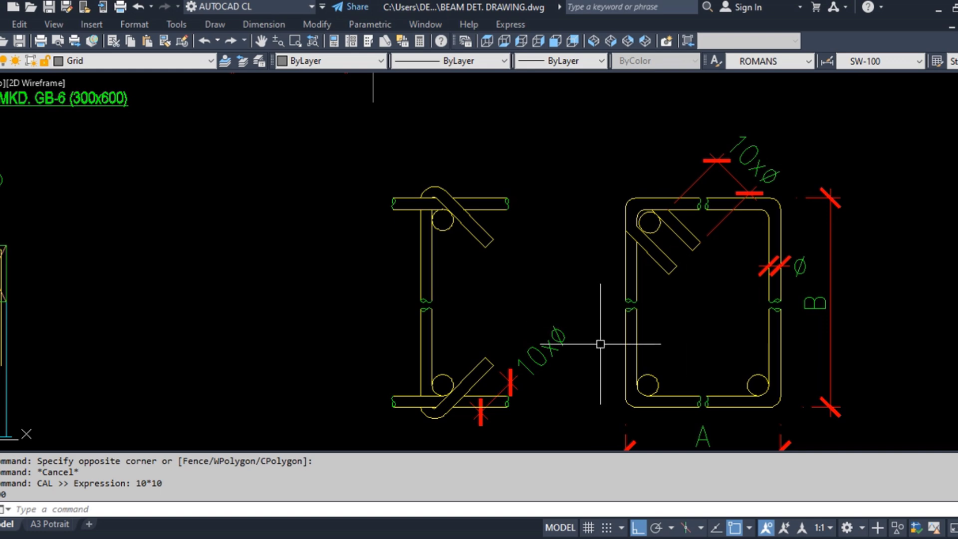
scroll(524, 231, "down", 5)
scroll(525, 232, "down", 1)
scroll(315, 330, "up", 2)
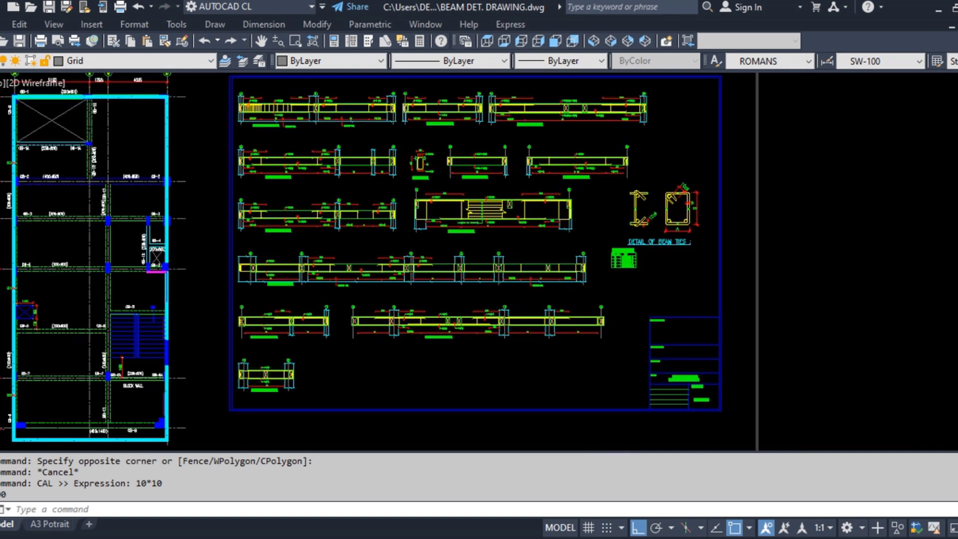
scroll(877, 153, "up", 1)
scroll(828, 195, "up", 2)
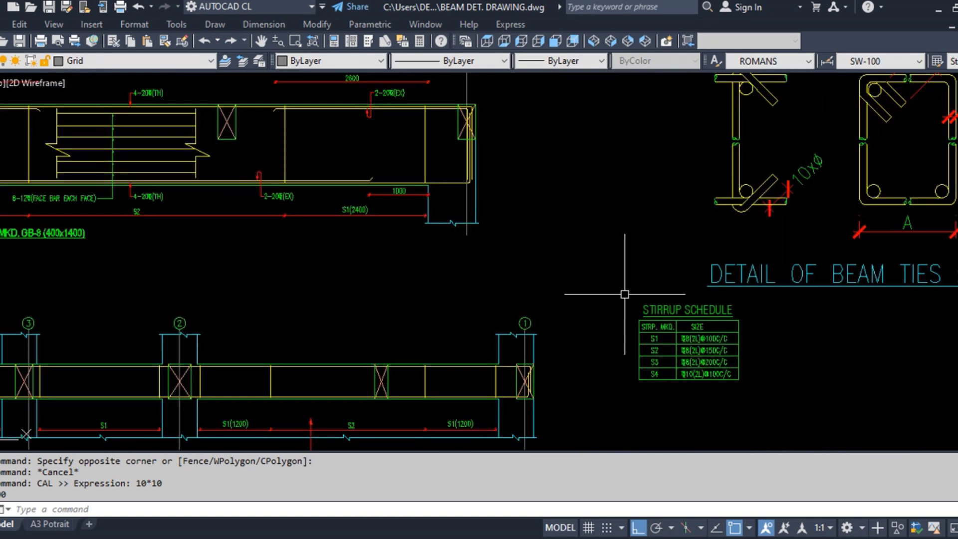
middle_click_drag(775, 159, 744, 296)
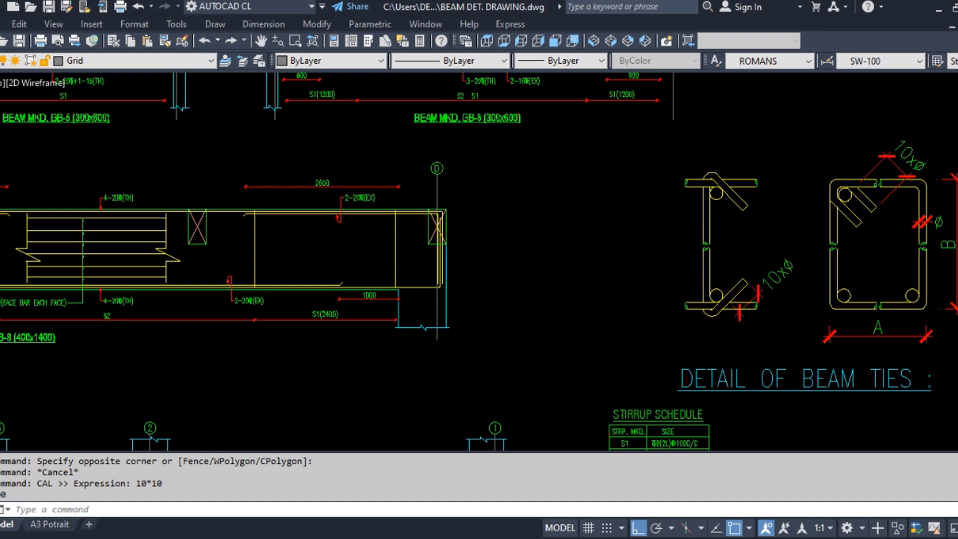
scroll(771, 277, "down", 2)
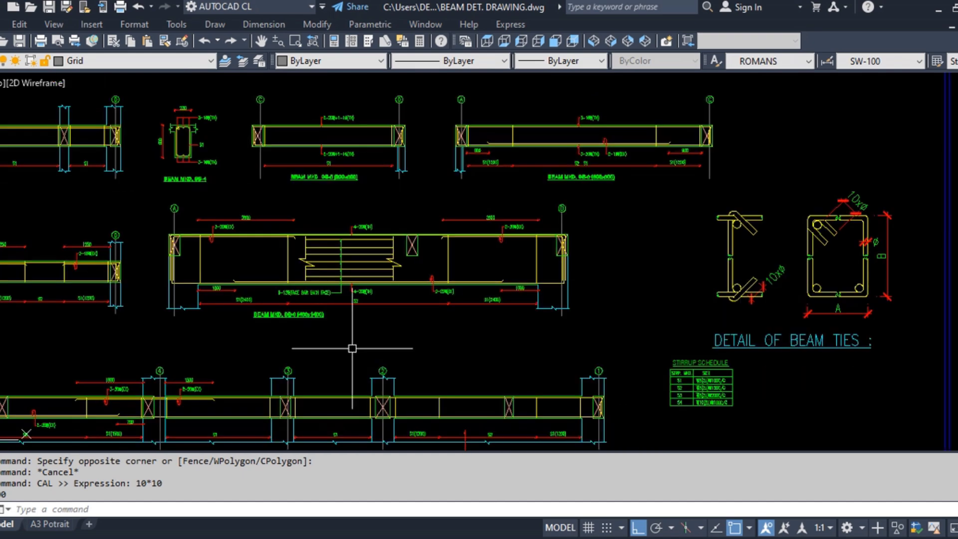
scroll(847, 255, "up", 4)
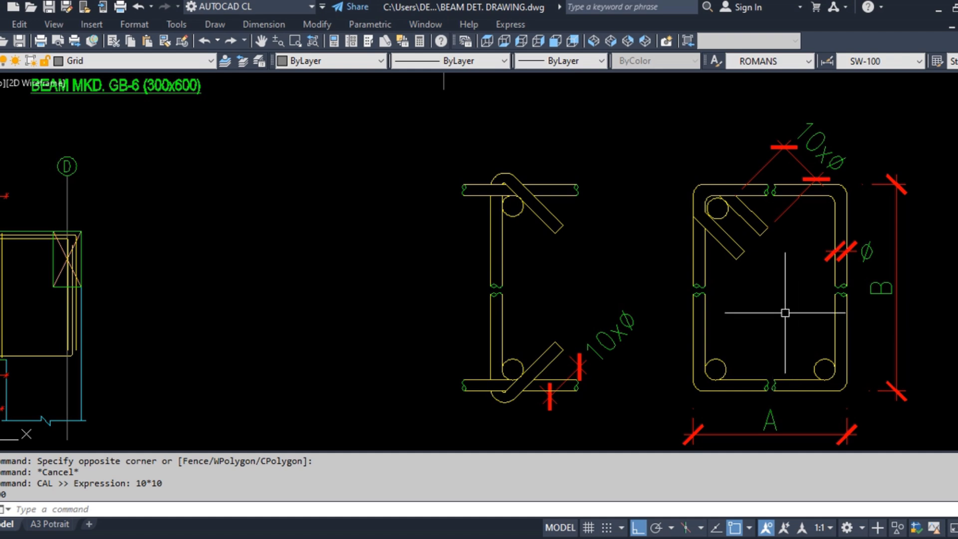
Draw an upright rectangle in the empty space outside the blue sheet border, beside the closed stirrup
scroll(783, 314, "down", 3)
scroll(788, 269, "up", 3)
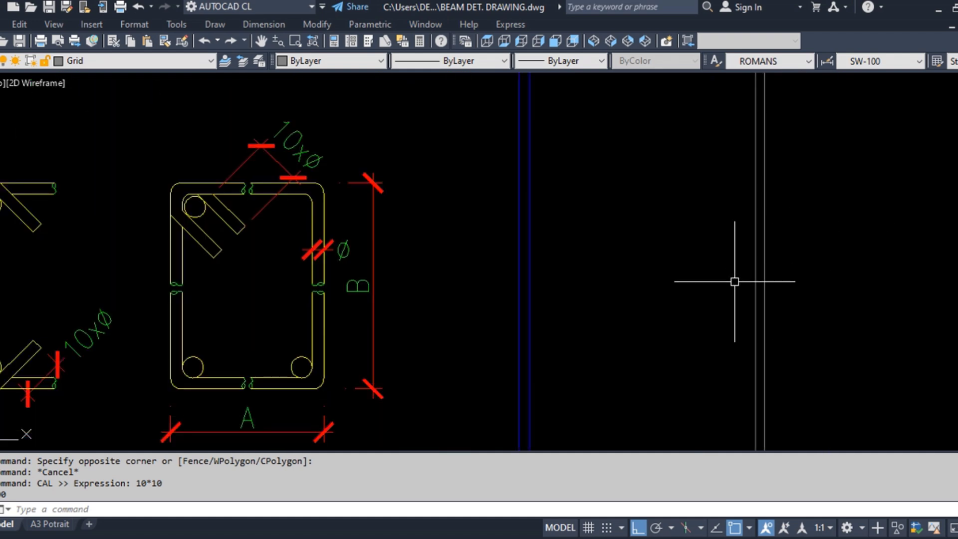
type("rec")
key("Return")
left_click(596, 162)
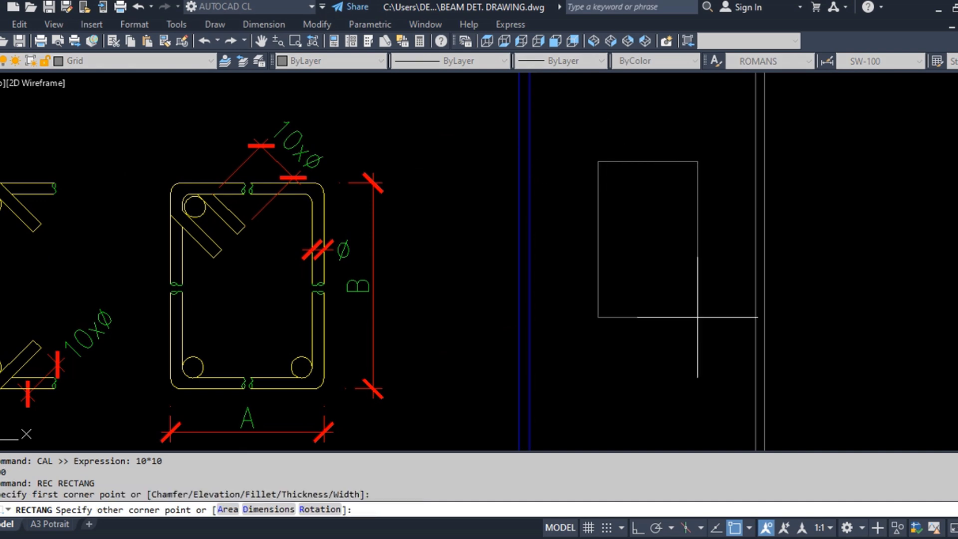
left_click(695, 321)
key("Return")
scroll(623, 179, "up", 3)
scroll(623, 180, "up", 2)
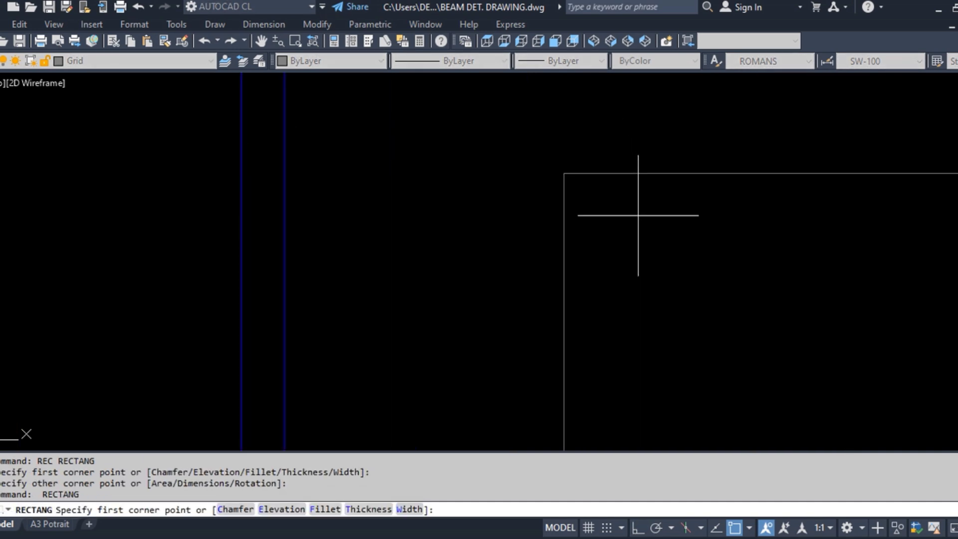
key("Escape")
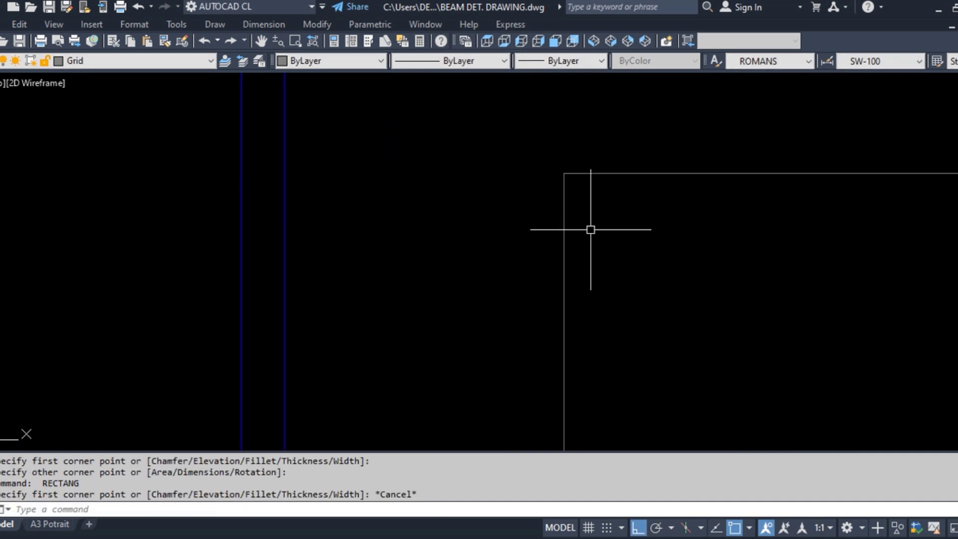
Fillet the new rectangle's upper-left corner with a radius of 50
type("F")
key("Return")
type("R")
key("Return")
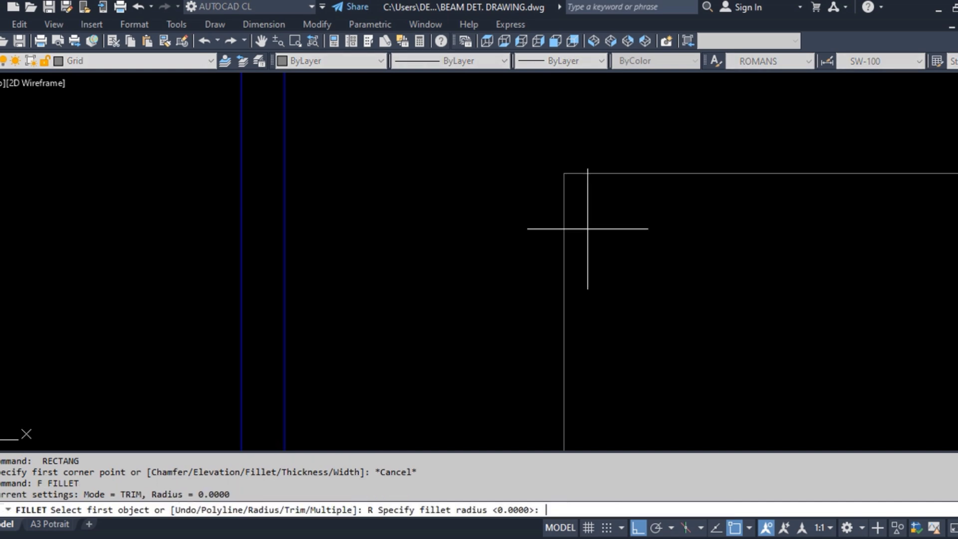
type("50")
key("Return")
left_click(564, 199)
left_click(617, 168)
left_click(620, 174)
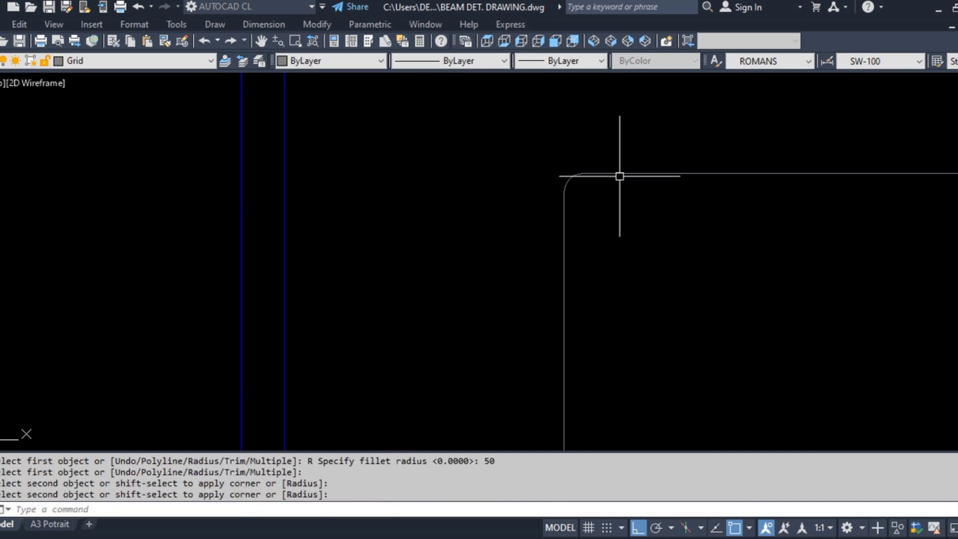
key("Escape")
Change the filleted rectangle's colour to Red and clear the selection
left_click(633, 184)
left_click(576, 141)
left_click(360, 62)
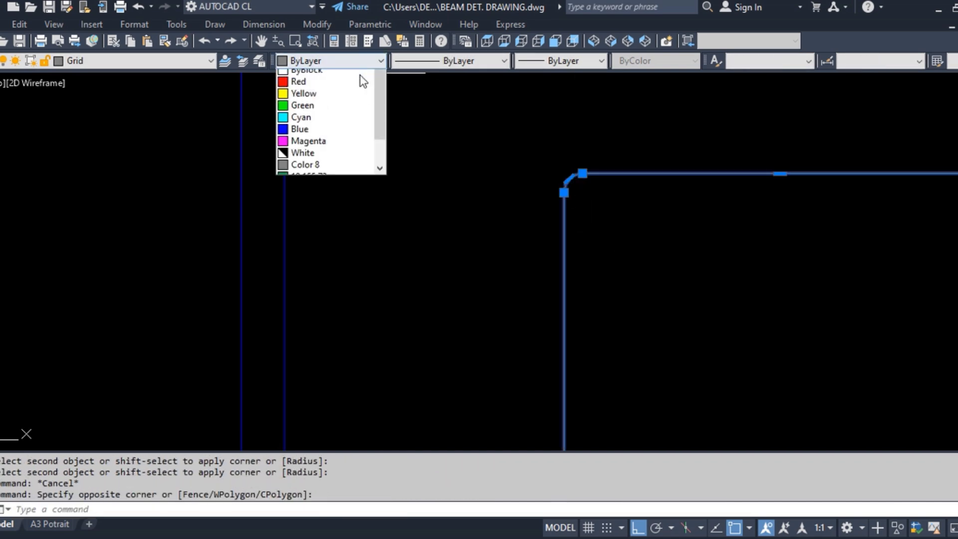
left_click(332, 100)
key("Escape")
scroll(612, 150, "up", 1)
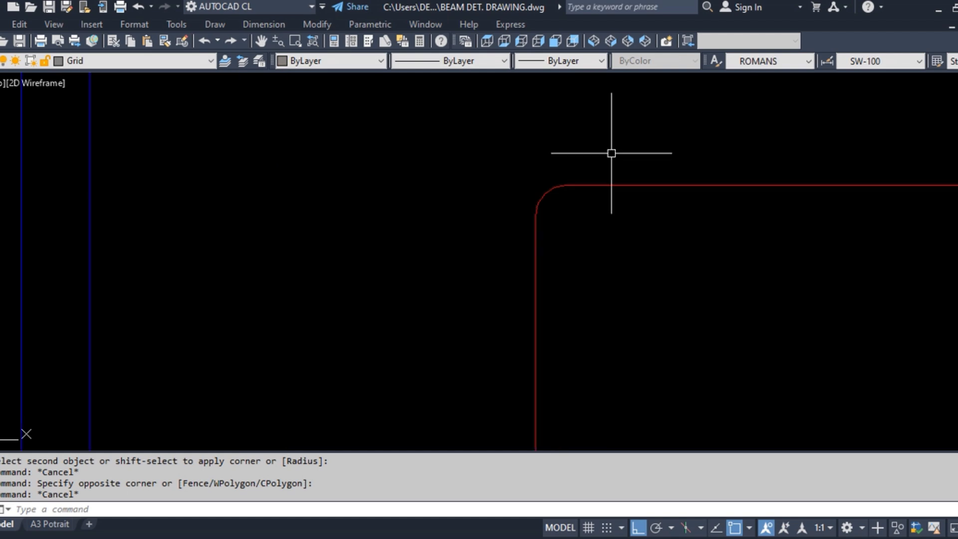
Draw a construction circle centred on the red rectangle's rounded upper-left corner, crossing both adjoining edges
scroll(570, 200, "up", 1)
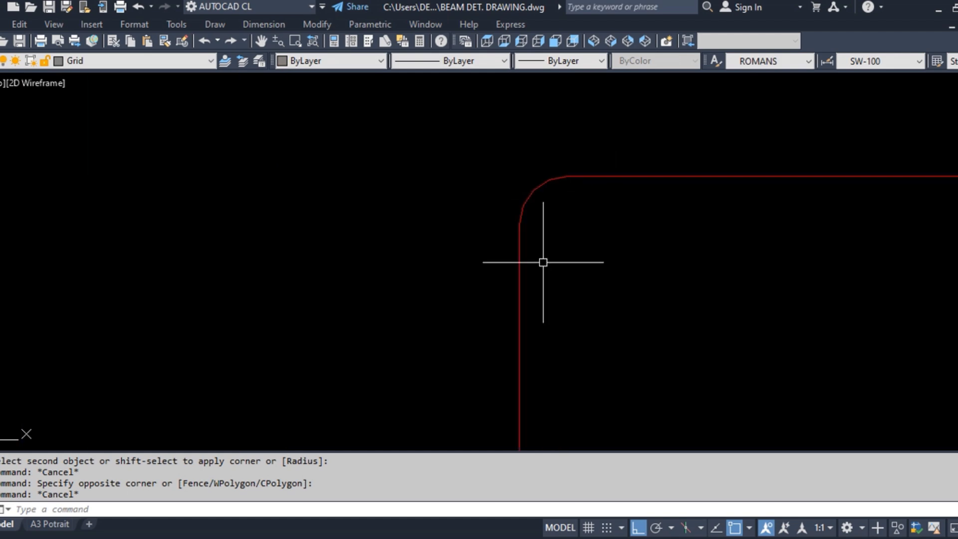
type("c")
key("Return")
left_click(533, 189)
left_click(576, 274)
key("Escape")
key("Escape")
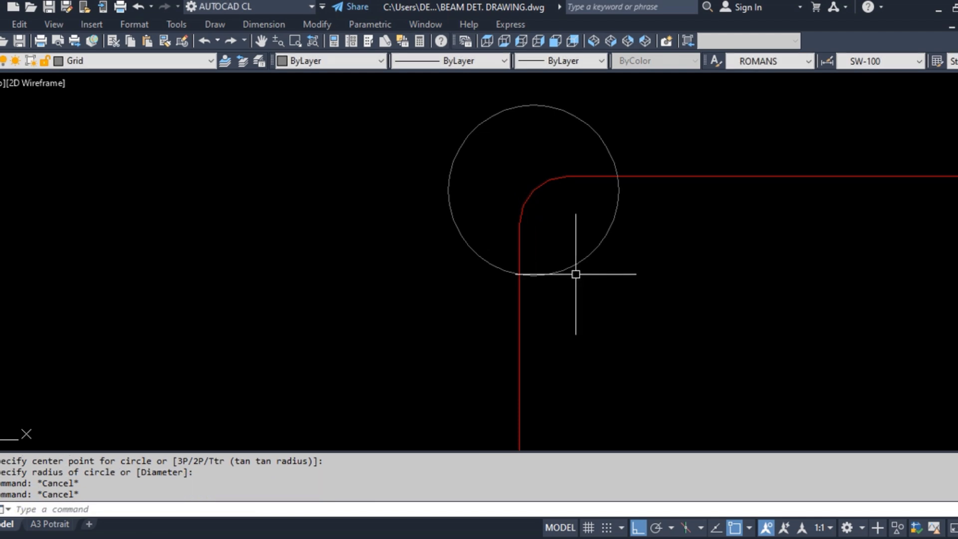
Trim away the rounded corner inside the circle to open the rectangle, and erase the circle
type("tr")
key("Return")
left_click(589, 275)
left_click(570, 250)
key("Return")
left_click(543, 195)
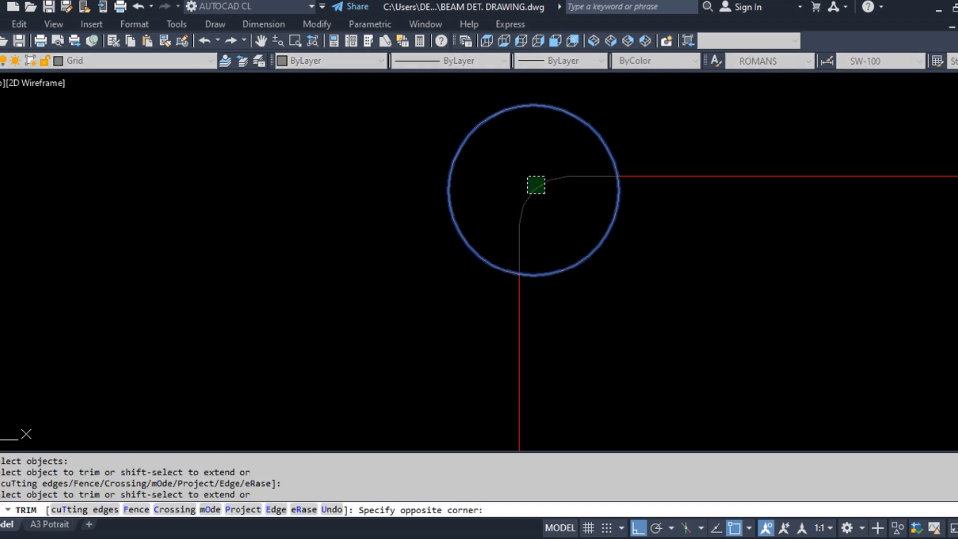
left_click(530, 181)
key("Return")
left_click(599, 125)
left_click(552, 143)
type("e")
key("Return")
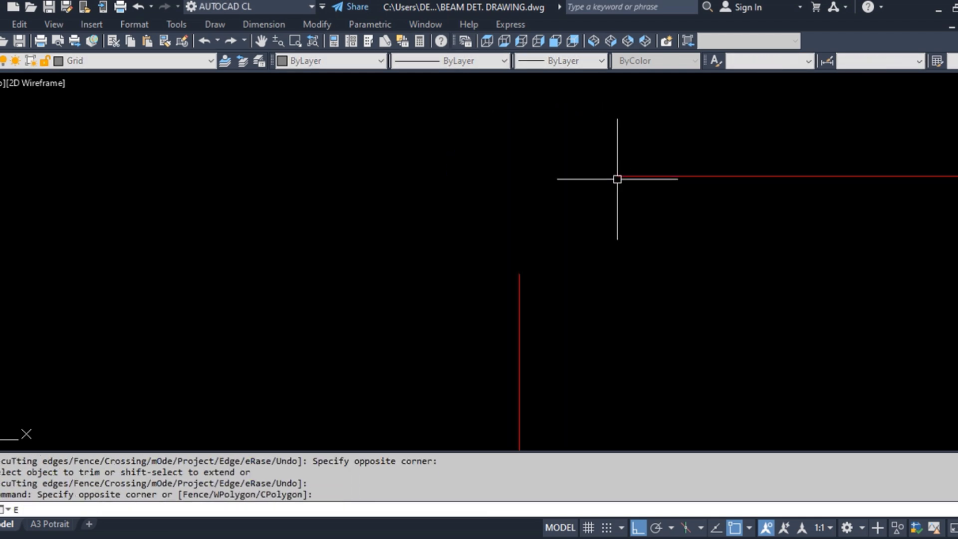
Stretch the open end of the rectangle's upper edge past its left edge
type("s")
key("Return")
left_click(651, 200)
left_click(589, 153)
key("Return")
left_click(665, 208)
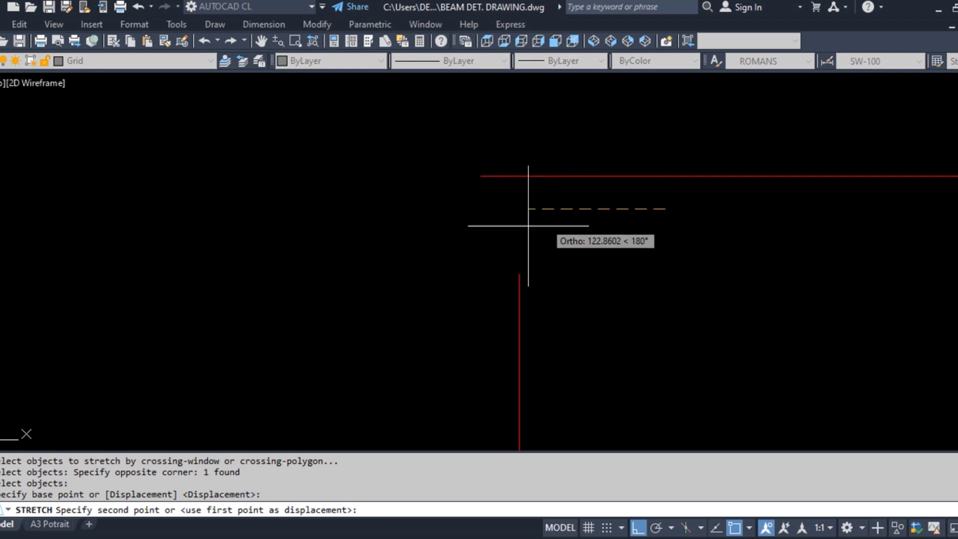
left_click(513, 208)
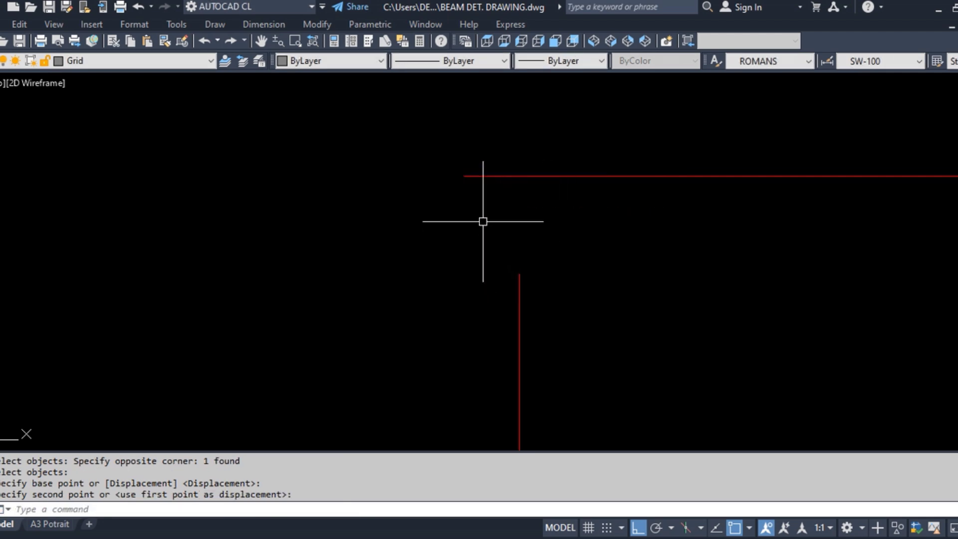
Draw a vertical line downward from the extended upper edge, parallel to and outside the rectangle's left edge
type("l")
key("Return")
left_click(489, 177)
middle_click_drag(504, 328, 501, 186)
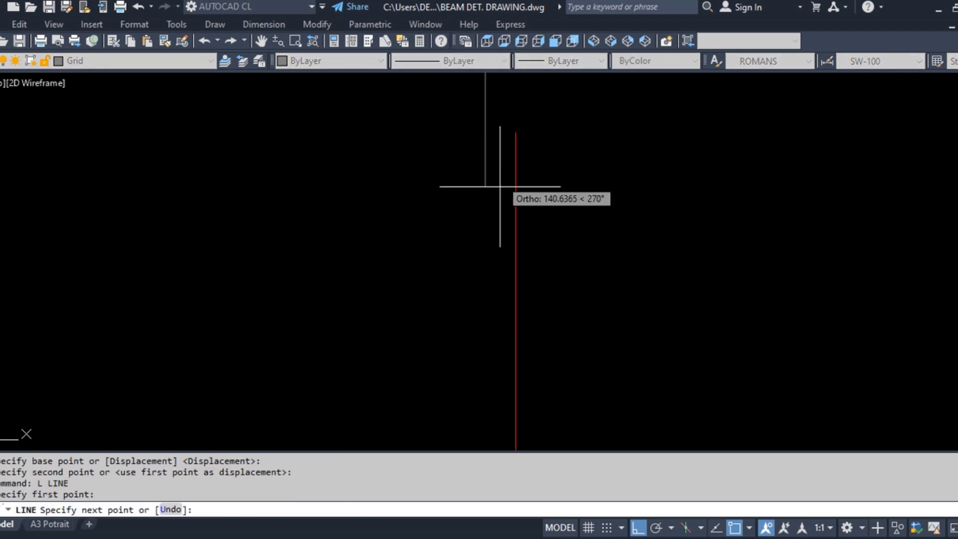
left_click(485, 341)
key("Return")
Draw a short horizontal line just below the rectangle's upper edge for the inner hook
middle_click_drag(541, 211, 535, 342)
key("Return")
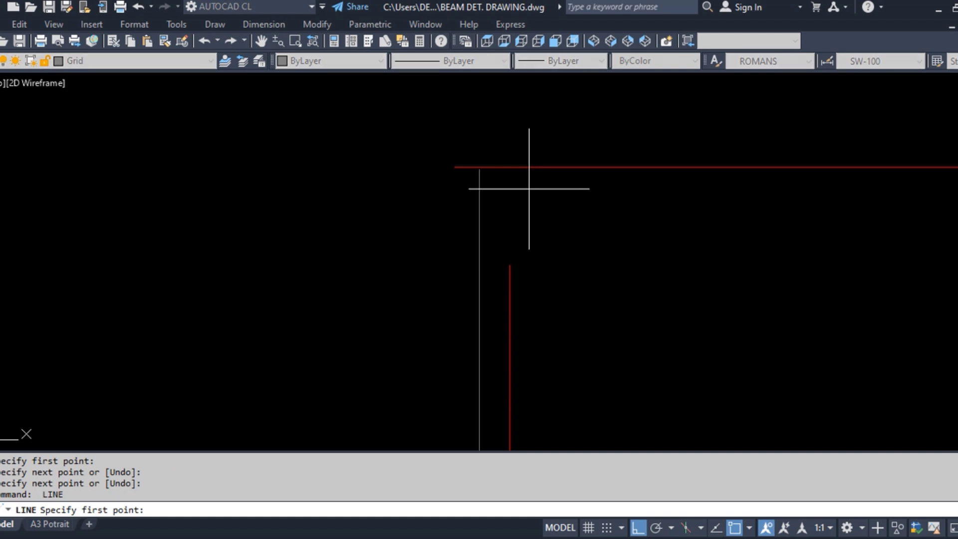
left_click(529, 189)
left_click(717, 214)
key("Escape")
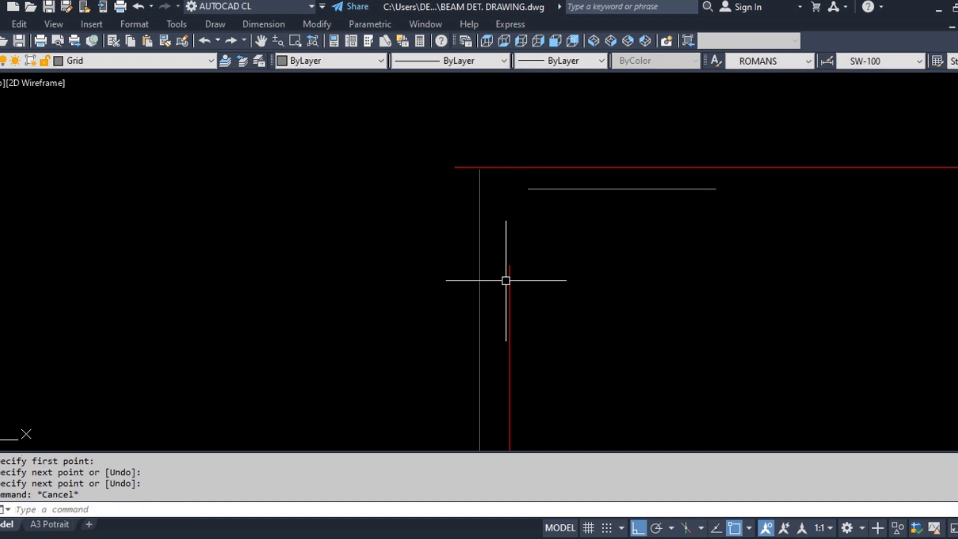
Fillet the rectangle's left edge with the short horizontal hook line at a radius of 50
type("f")
key("Return")
left_click(509, 287)
left_click(563, 190)
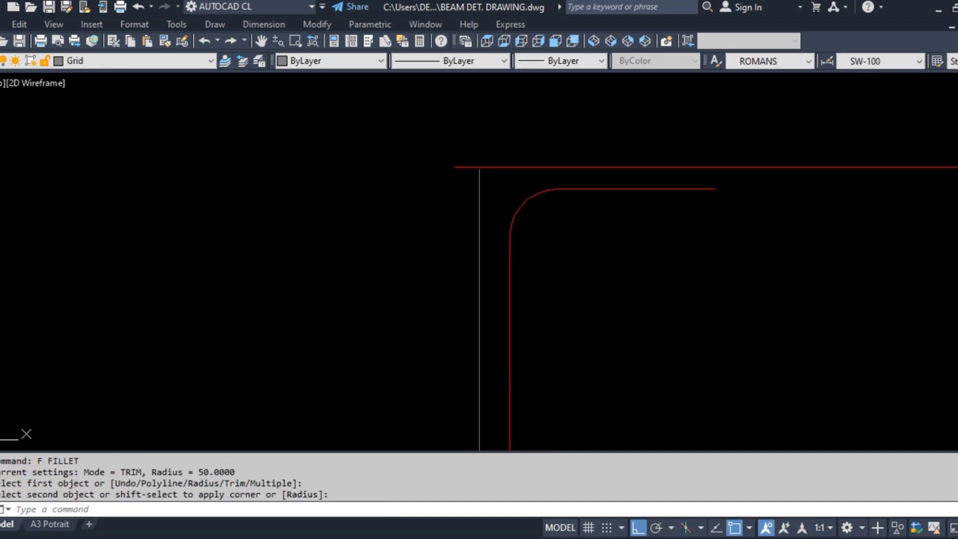
Fillet the outer vertical line with the rectangle's upper edge at a radius of 50
key("Return")
left_click(480, 230)
left_click(519, 168)
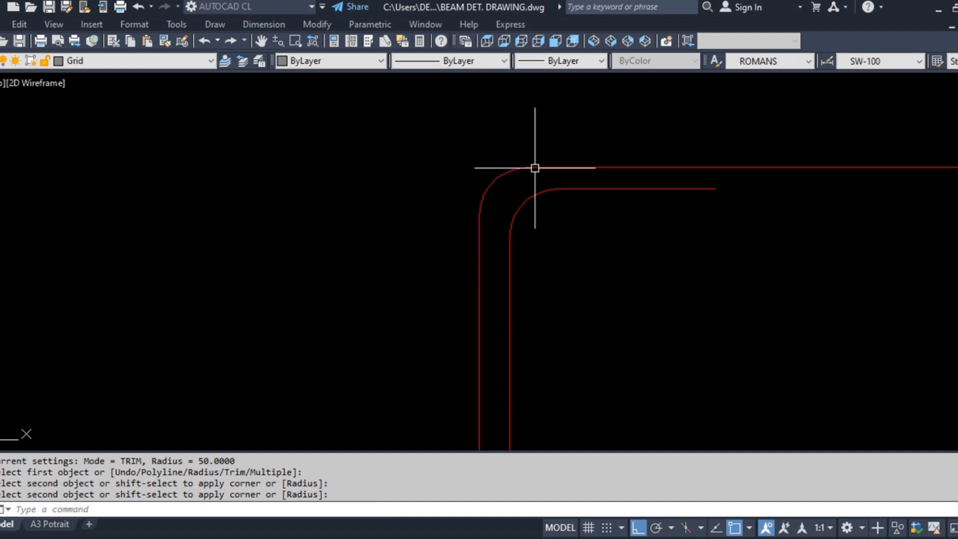
scroll(535, 167, "down", 5)
scroll(531, 150, "up", 3)
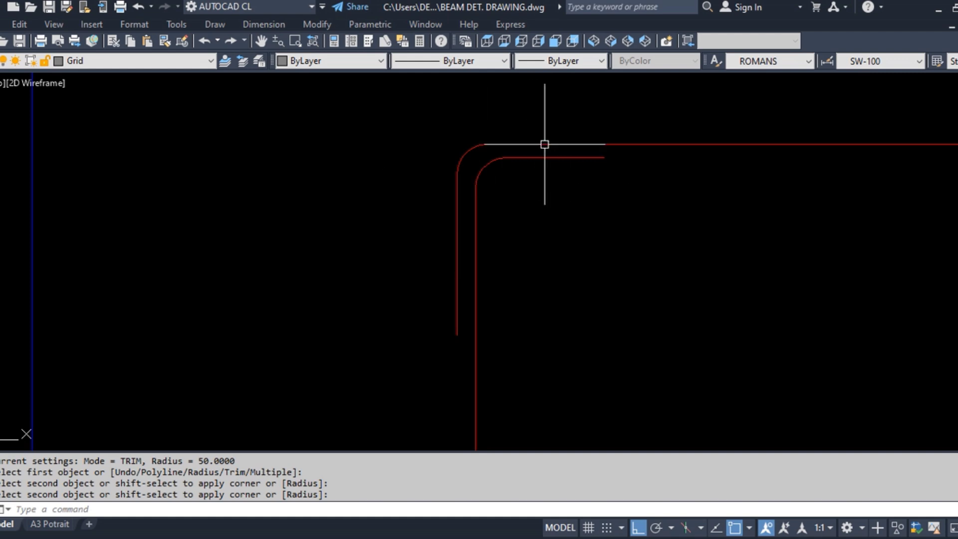
Stretch the free end of the inner horizontal hook to lengthen it along the upper edge
scroll(544, 169, "down", 5)
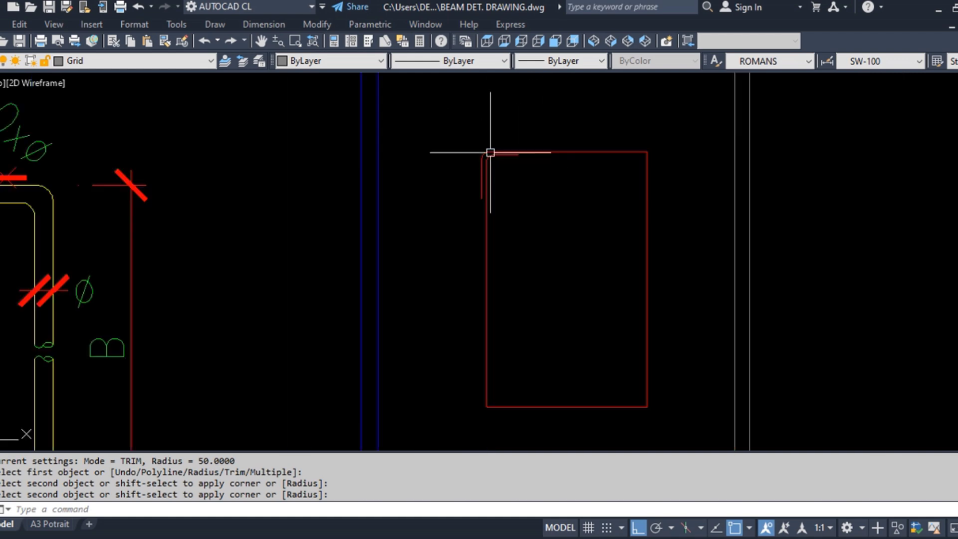
scroll(519, 160, "up", 4)
type("s")
key("space")
left_click(595, 205)
left_click(552, 126)
key("space")
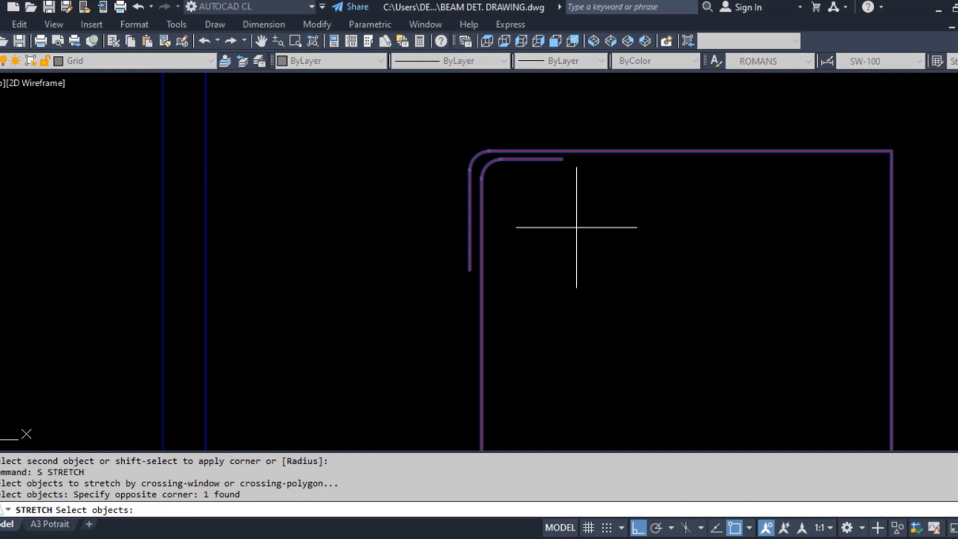
left_click(576, 224)
left_click(609, 220)
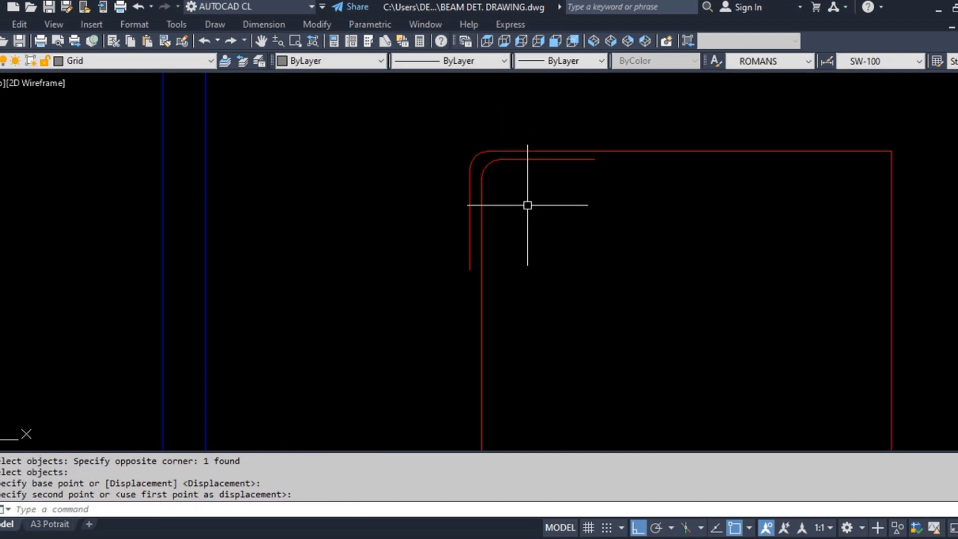
Compare the hooks in the beam ties detail with the overlapping 90-degree hooks of the red stirrup
scroll(627, 204, "down", 2)
middle_click_drag(156, 270, 465, 265)
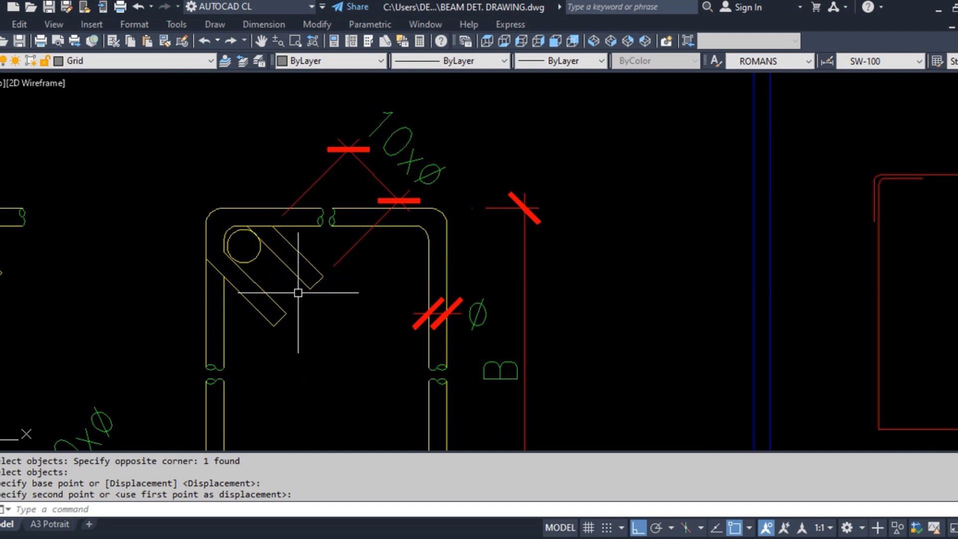
scroll(350, 284, "down", 3)
scroll(398, 279, "up", 1)
scroll(218, 293, "up", 1)
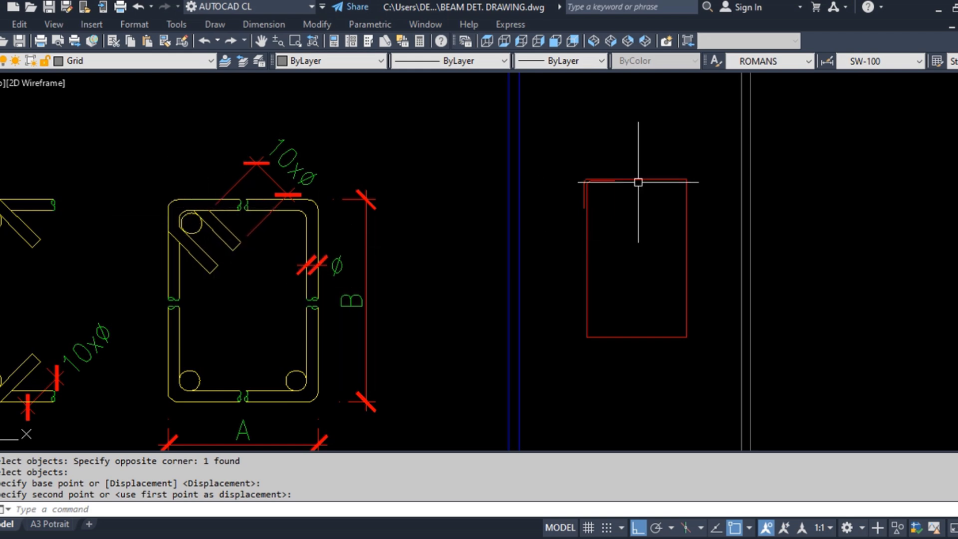
scroll(622, 188, "up", 4)
left_click(614, 210)
left_click(529, 127)
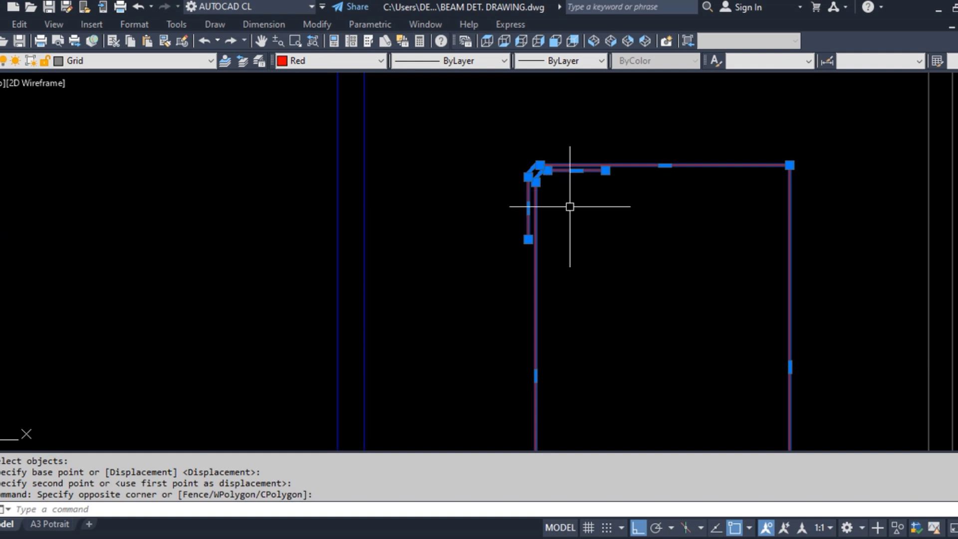
scroll(625, 189, "down", 4)
key("Escape")
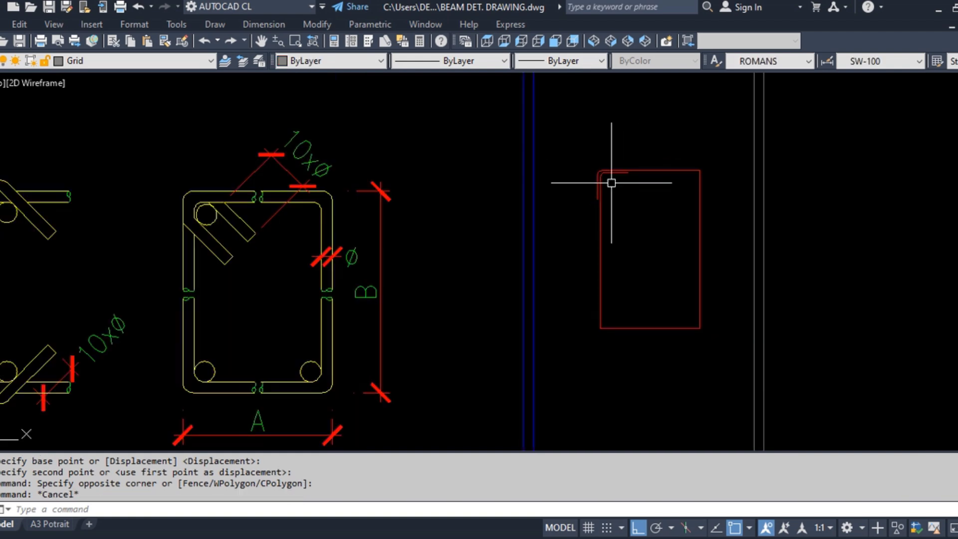
Cross out the red sample stirrup with two diagonal lines, with ortho mode off
type("l")
key("Return")
left_click(572, 125)
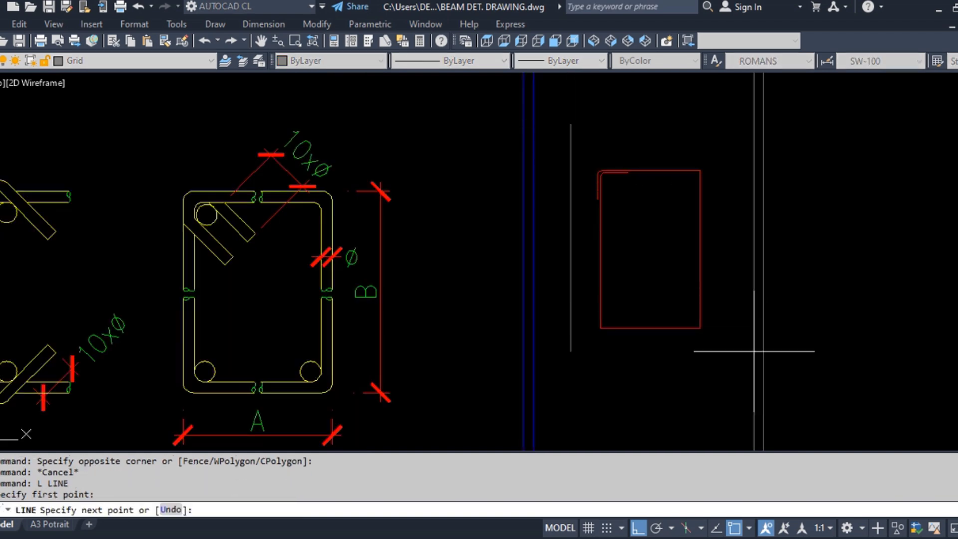
key("F8")
left_click(705, 357)
key("Return")
key("Return")
left_click(696, 148)
left_click(600, 370)
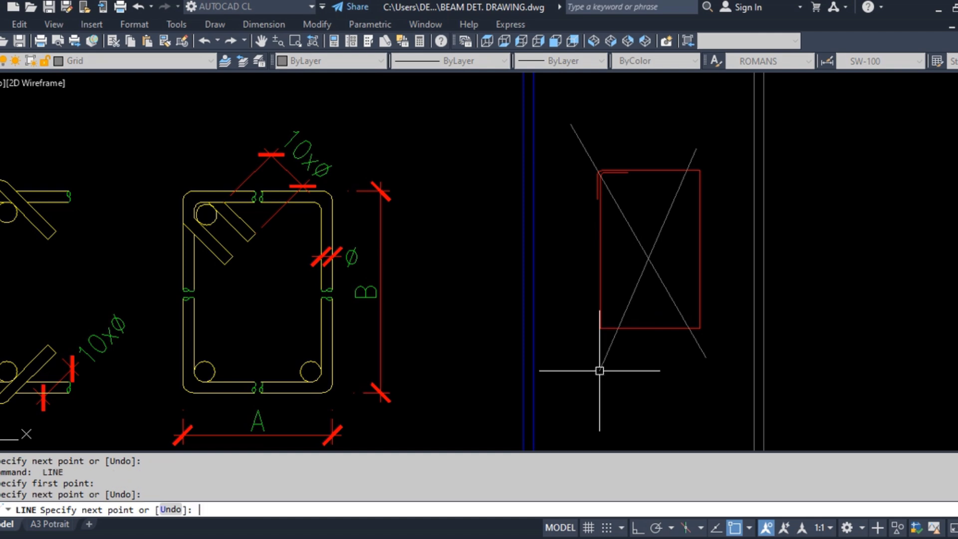
key("Return")
scroll(245, 221, "up", 2)
scroll(421, 221, "down", 2)
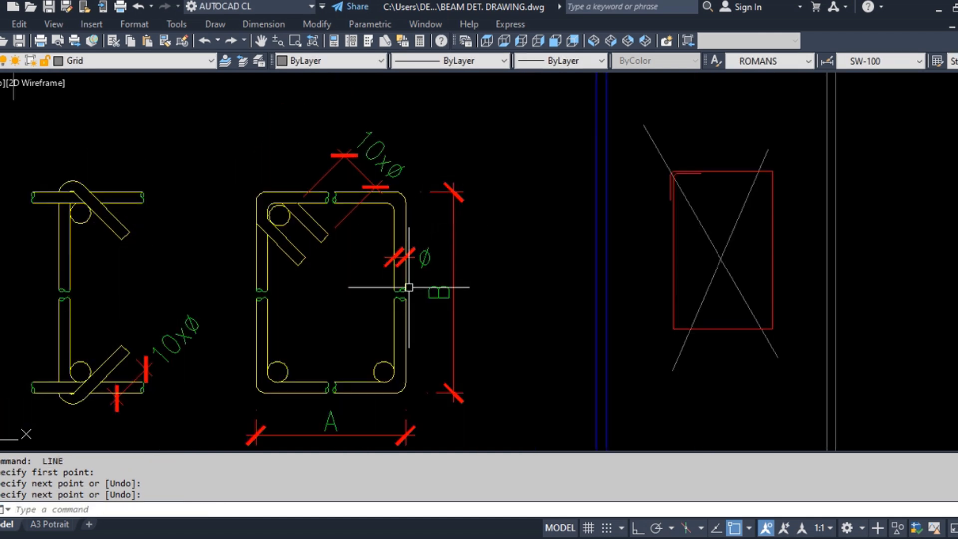
key("Escape")
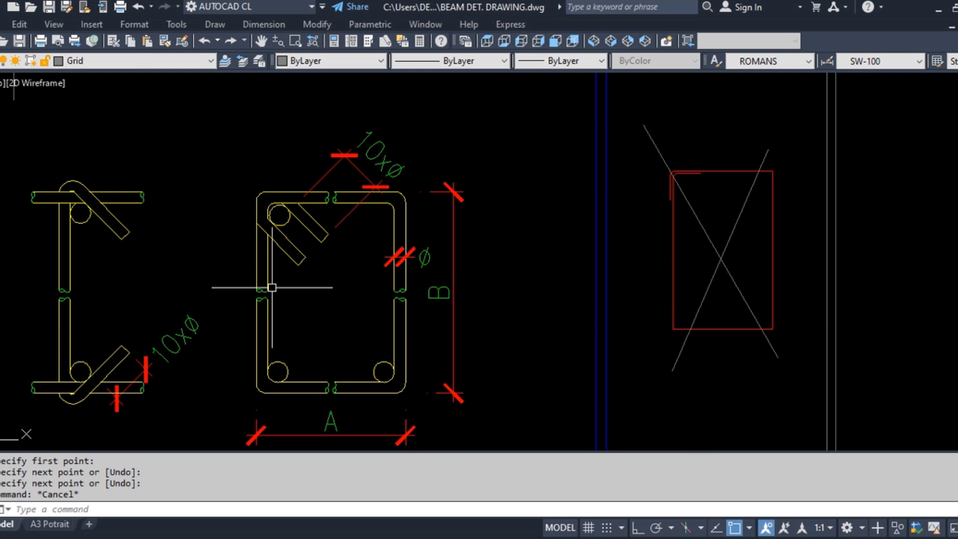
Draw a tall upright rectangle in the empty space beyond the outer sheet border as a beam outline
scroll(279, 271, "up", 2)
scroll(201, 235, "down", 3)
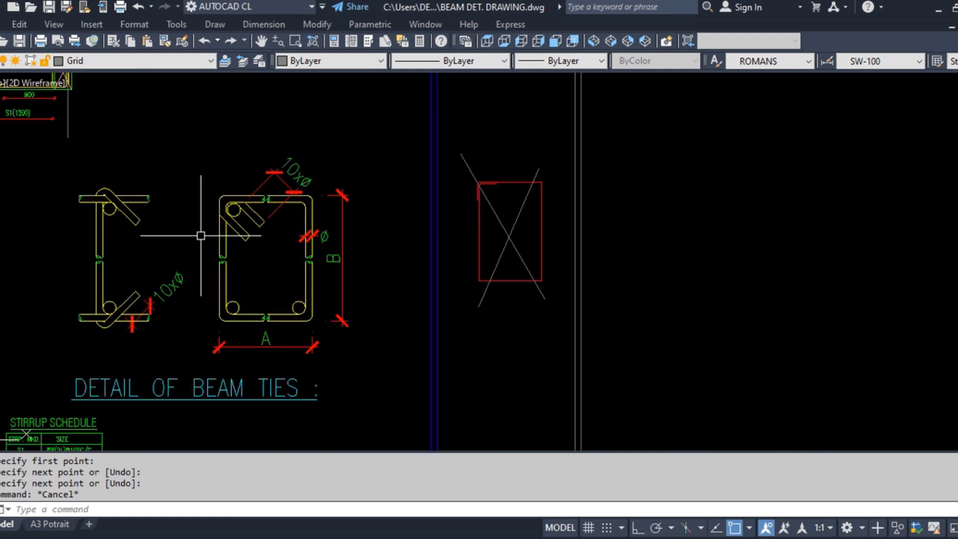
middle_click_drag(488, 248, 399, 272)
type("REC")
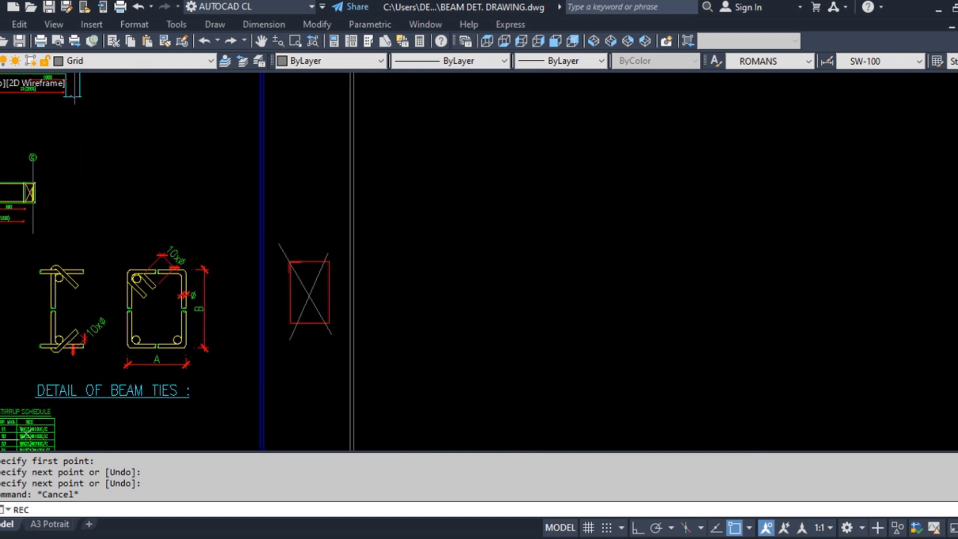
key("Return")
left_click(422, 212)
left_click(503, 355)
Draw a smaller upright rectangle inside the beam outline to represent the stirrup
key("Return")
key("Return")
scroll(440, 240, "up", 2)
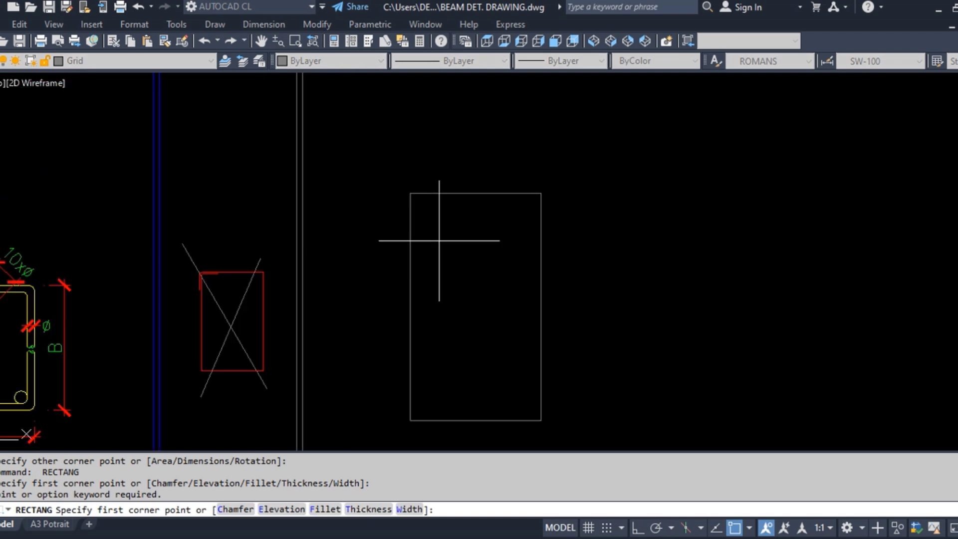
left_click(435, 213)
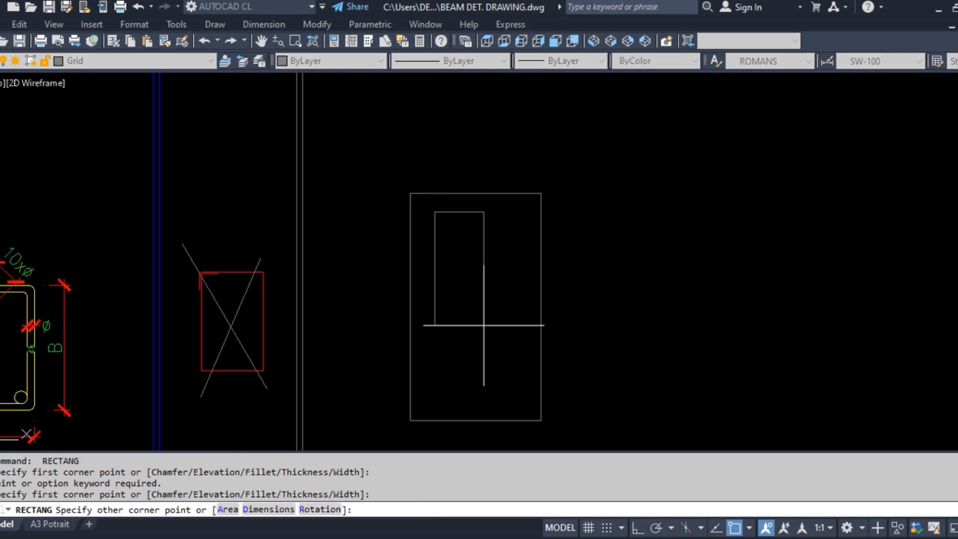
left_click(520, 408)
key("Return")
key("Escape")
Highlight the vertical sides of the two nested rectangles to inspect the stirrup legs, and clear the selection
scroll(411, 332, "up", 4)
left_click(427, 303)
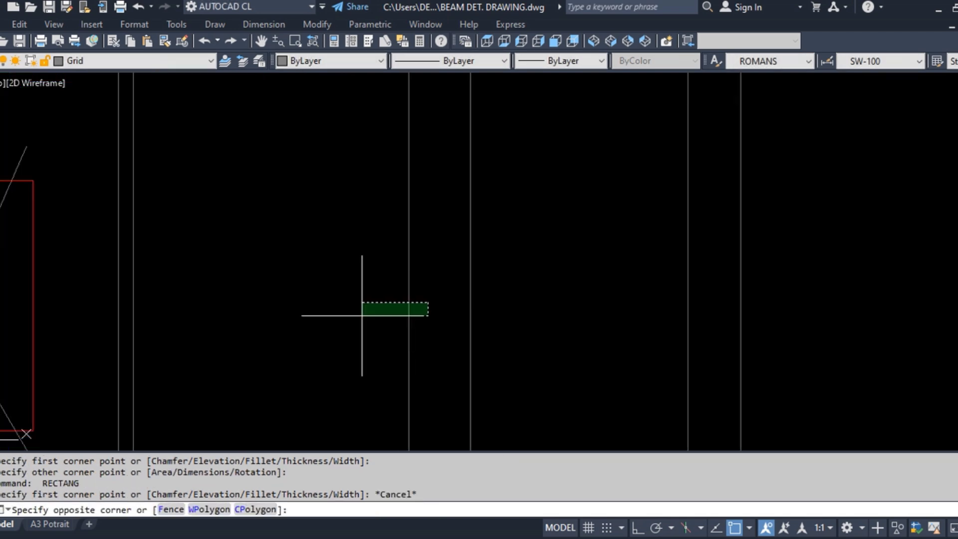
left_click(367, 318)
left_click(494, 300)
left_click(470, 315)
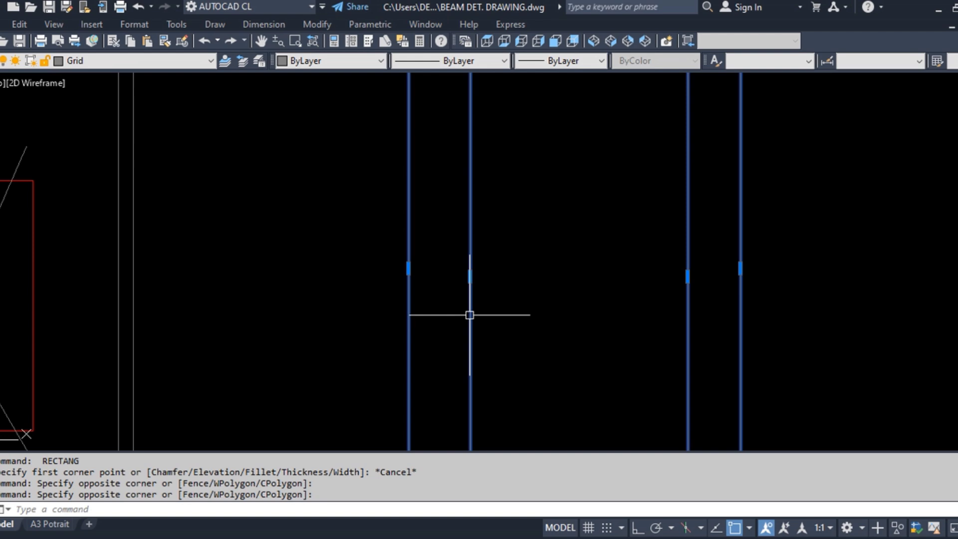
scroll(403, 284, "down", 4)
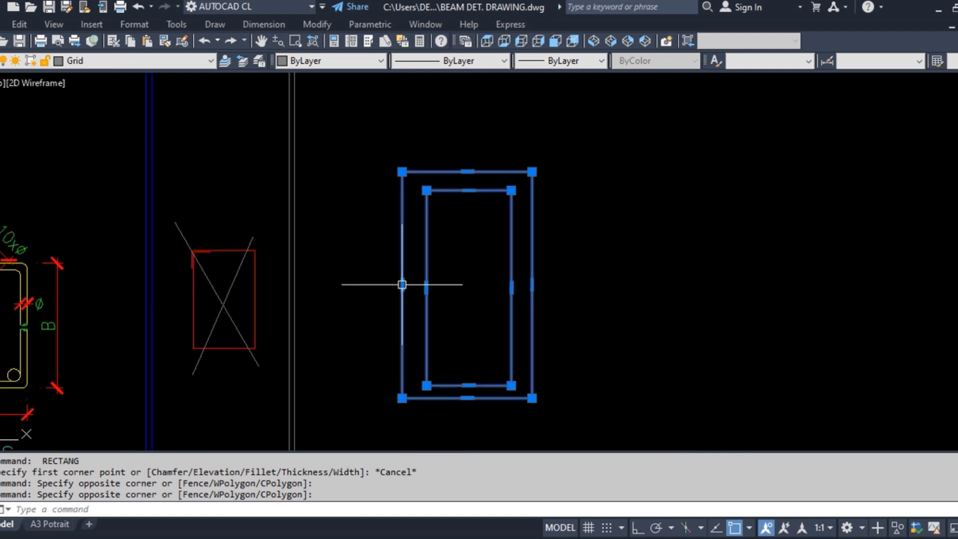
key("Escape")
key("Escape")
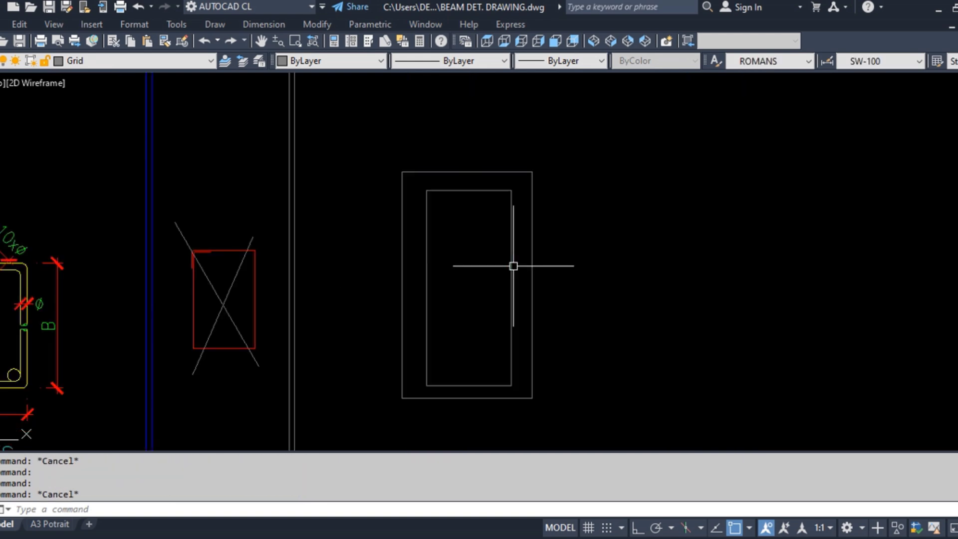
left_click(512, 266)
left_click(532, 265)
key("Escape")
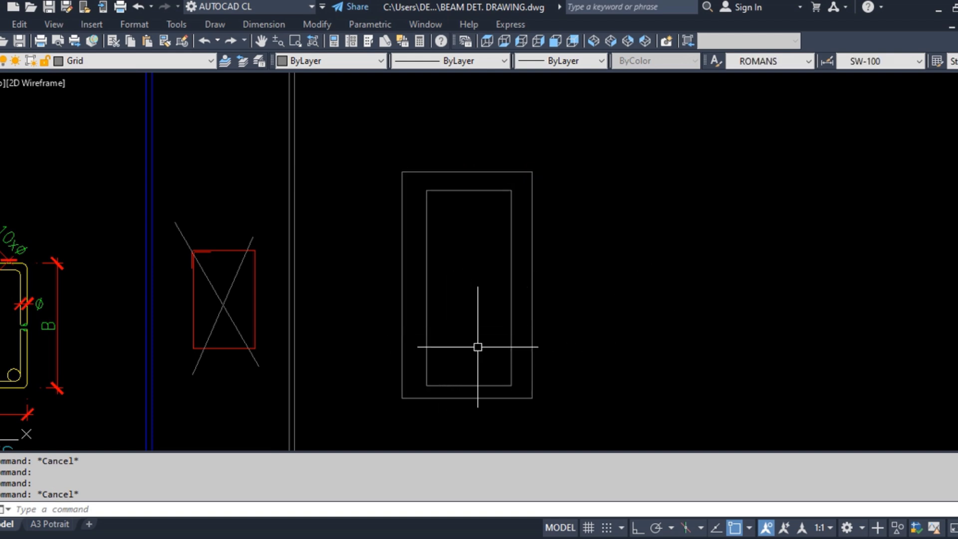
Erase both nested rectangles
left_click(588, 311)
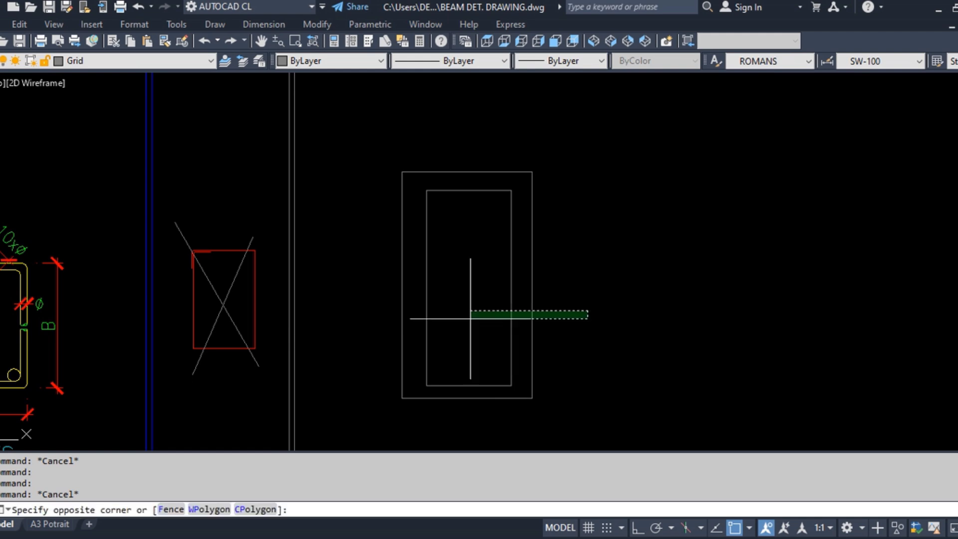
left_click(471, 320)
scroll(600, 247, "down", 6)
type("e")
key("space")
Examine the sizes and spacings of S1 to S4 in the stirrup schedule
scroll(406, 318, "up", 10)
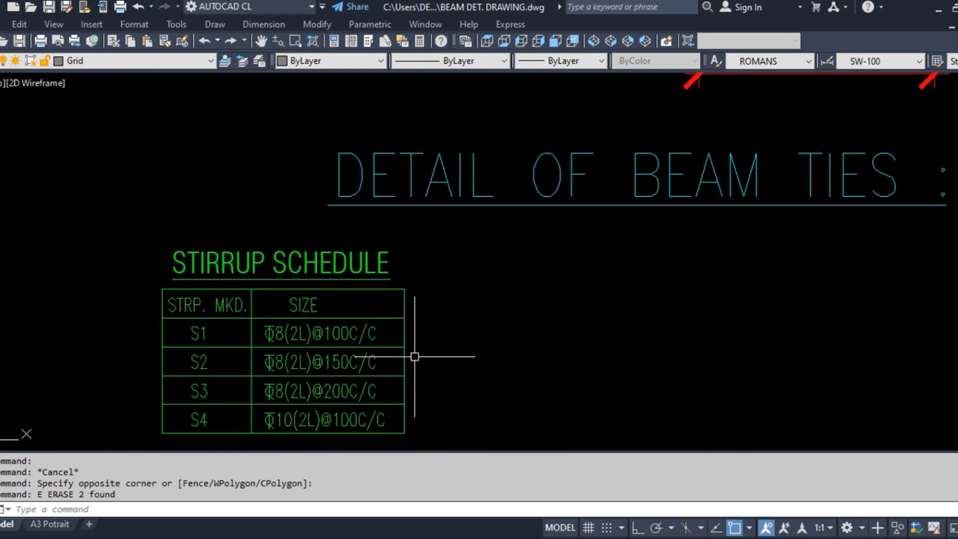
scroll(308, 384, "up", 2)
middle_click_drag(241, 356, 316, 344)
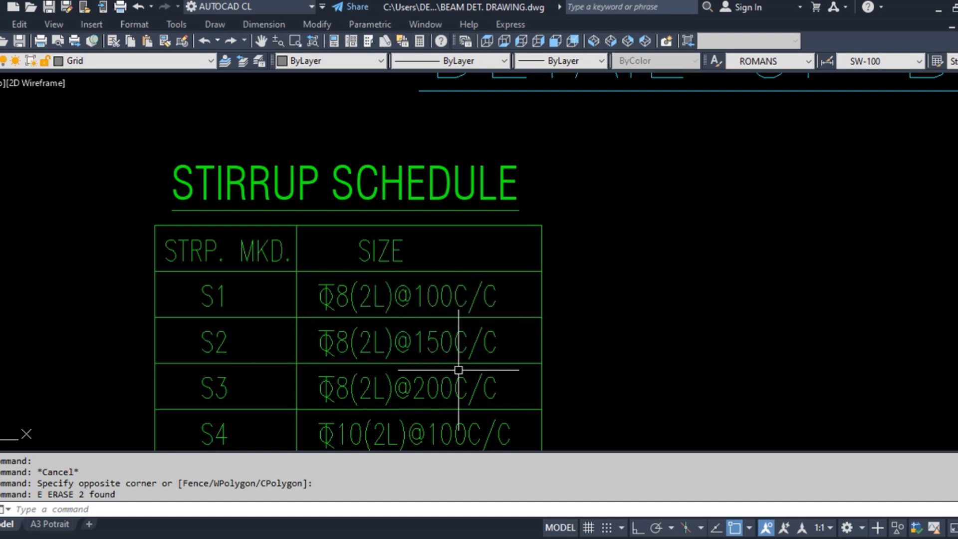
Compare the S1 and S2 stirrup zones along beams GB-8 and GB-1 with the spacings in the stirrup schedule
scroll(314, 370, "down", 5)
scroll(327, 341, "up", 2)
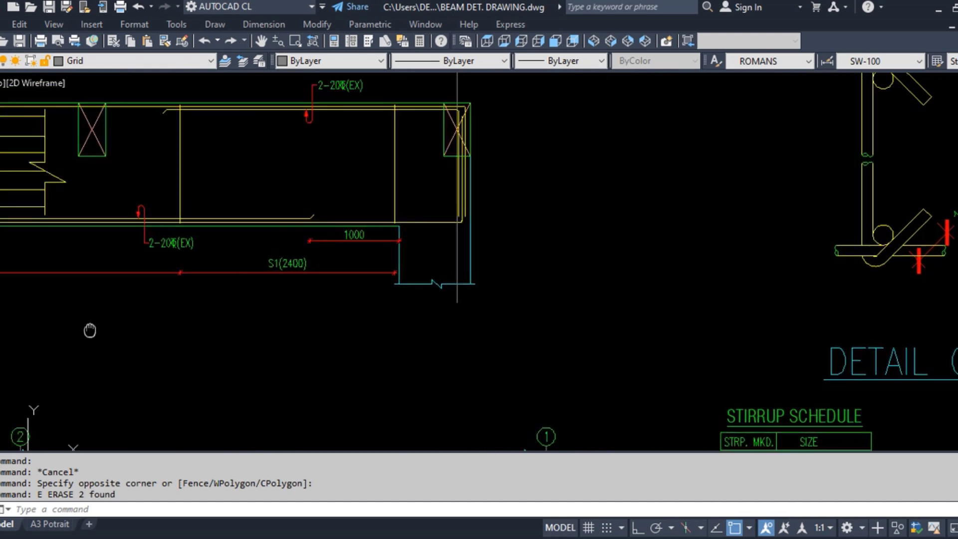
scroll(216, 287, "up", 3)
scroll(215, 287, "up", 2)
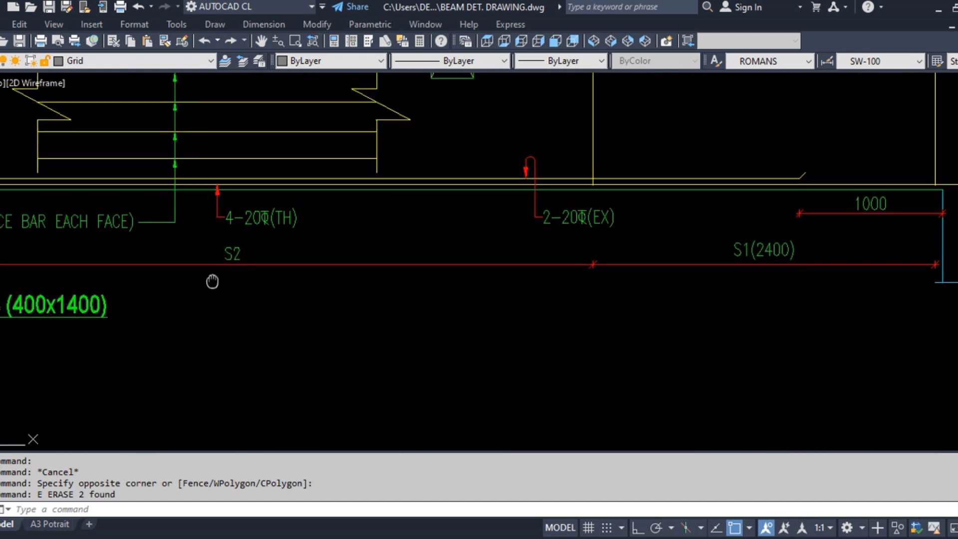
middle_click_drag(214, 280, 412, 329)
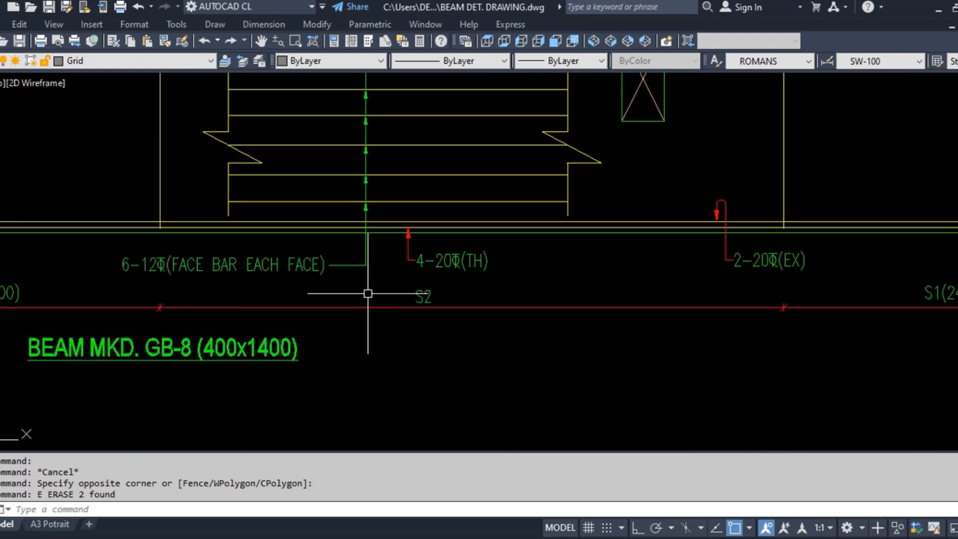
scroll(368, 293, "down", 4)
scroll(195, 297, "up", 2)
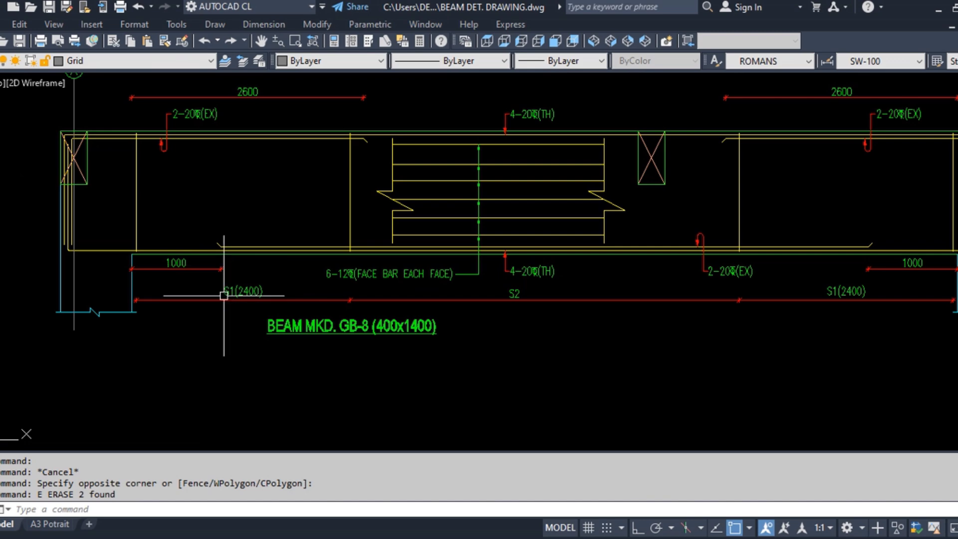
scroll(128, 200, "down", 4)
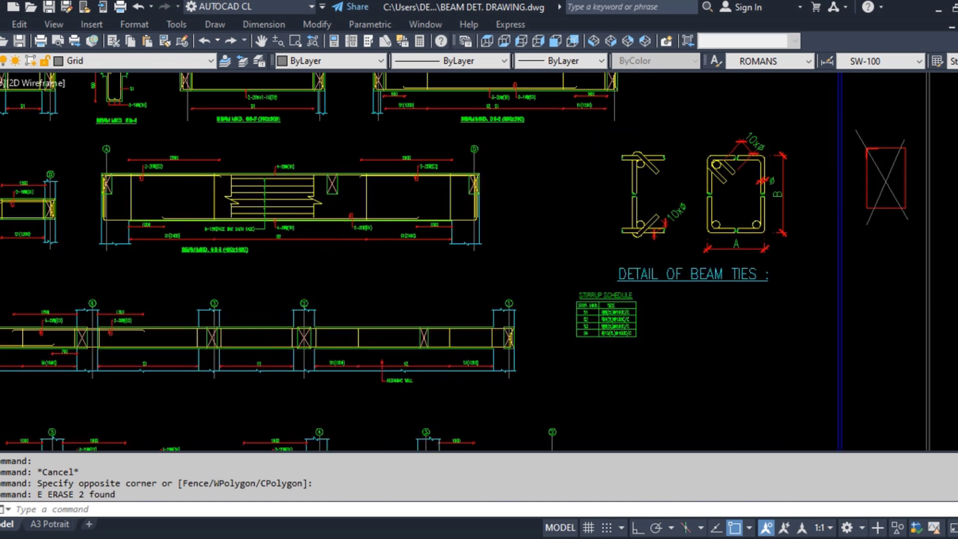
scroll(614, 312, "up", 6)
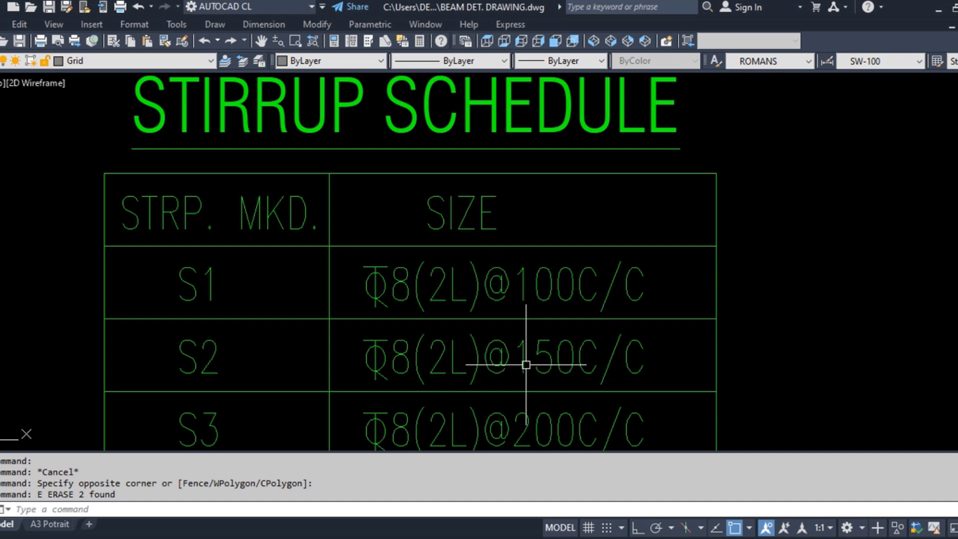
scroll(523, 356, "down", 7)
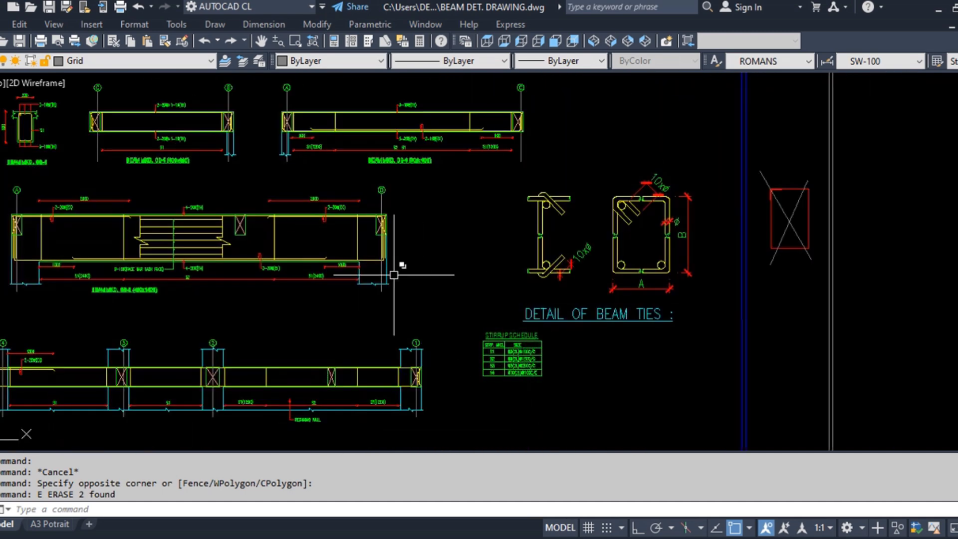
scroll(308, 266, "up", 4)
middle_click_drag(216, 336, 391, 346)
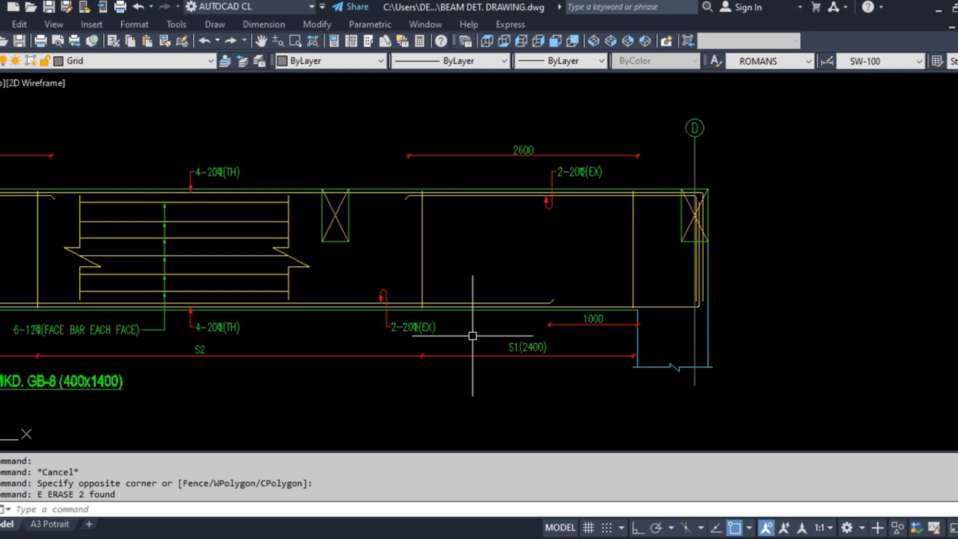
scroll(473, 335, "down", 10)
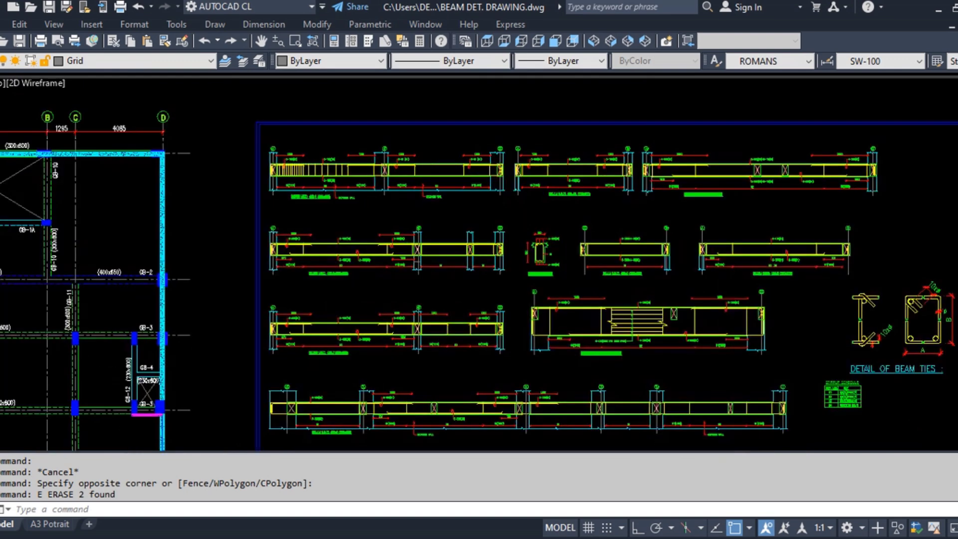
scroll(344, 184, "up", 10)
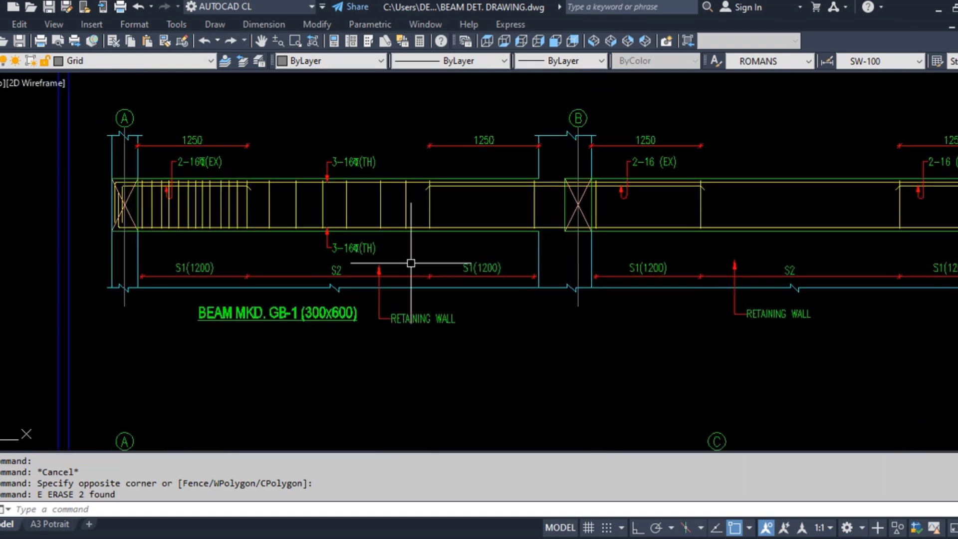
Highlight the top and side lines of the S1 stirrup in the GB-4 cross-section, and clear the selection
scroll(262, 206, "down", 4)
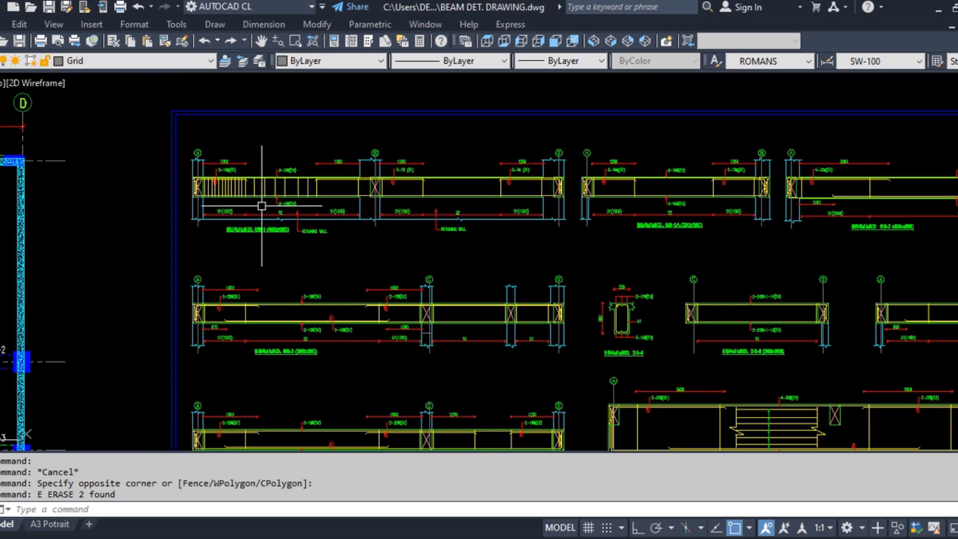
scroll(621, 319, "up", 8)
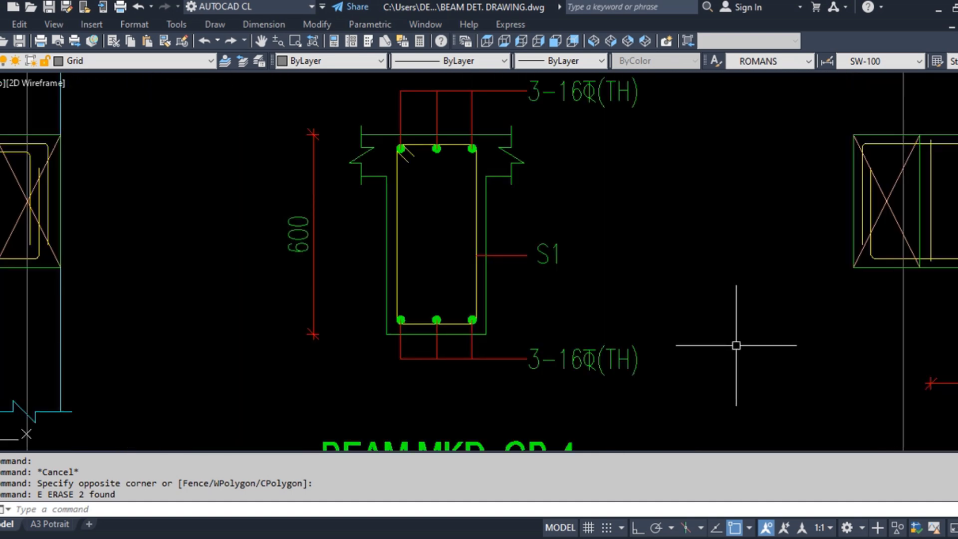
middle_click_drag(480, 177, 489, 216)
scroll(442, 193, "up", 6)
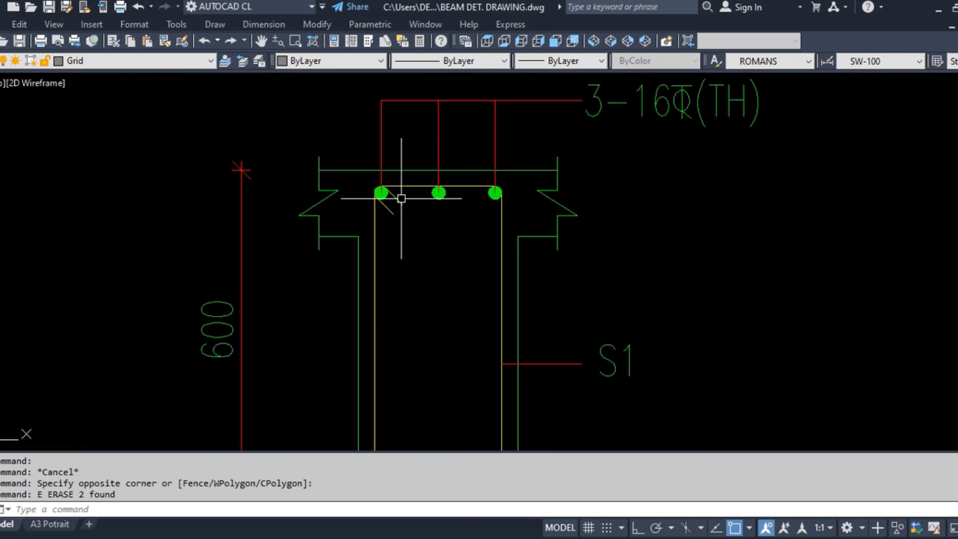
left_click(424, 188)
left_click(406, 160)
scroll(342, 157, "down", 2)
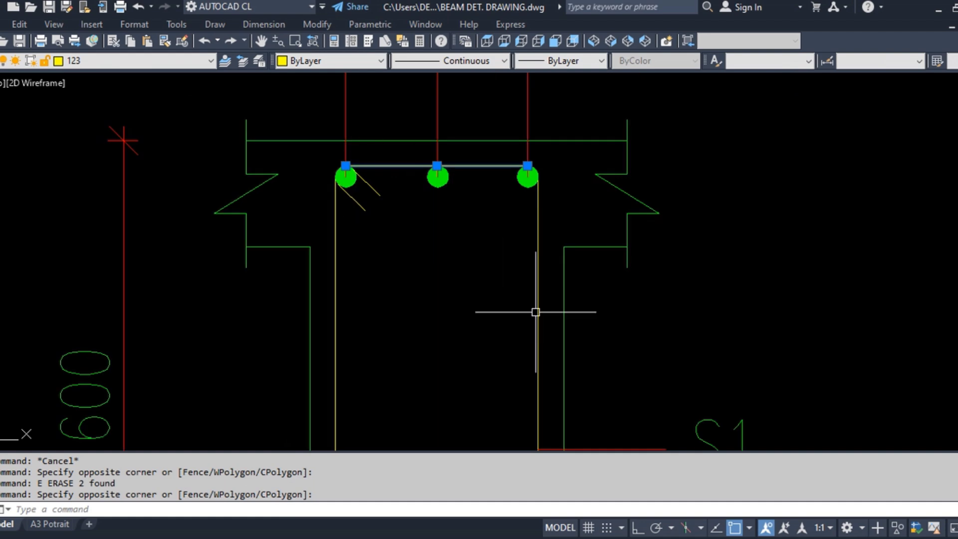
left_click(548, 231)
left_click(511, 247)
left_click(335, 231)
middle_click_drag(420, 348, 409, 204)
scroll(406, 348, "down", 2)
key("Escape")
Examine the stirrup's corner hook, the top and bottom main bars and their labels in the GB-4 cross-section
scroll(430, 146, "up", 4)
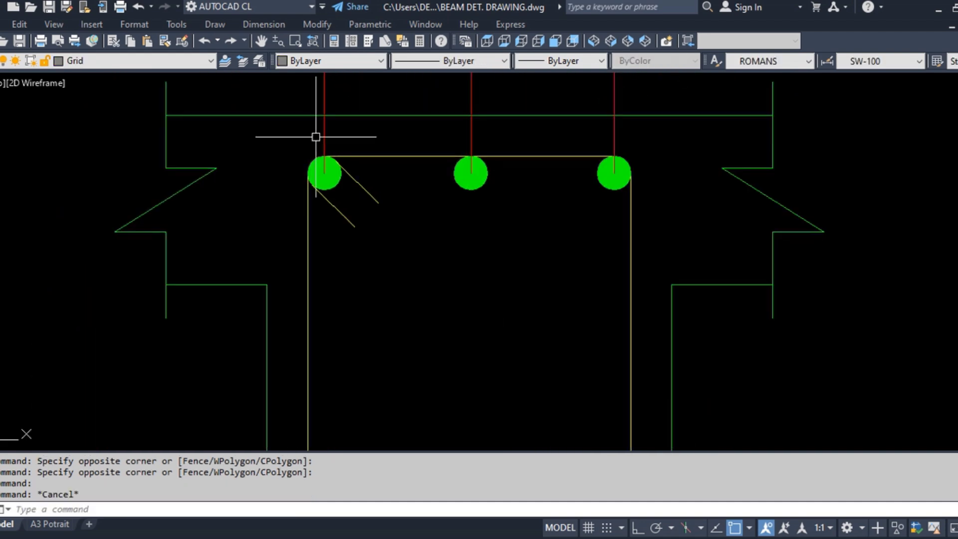
scroll(404, 149, "down", 3)
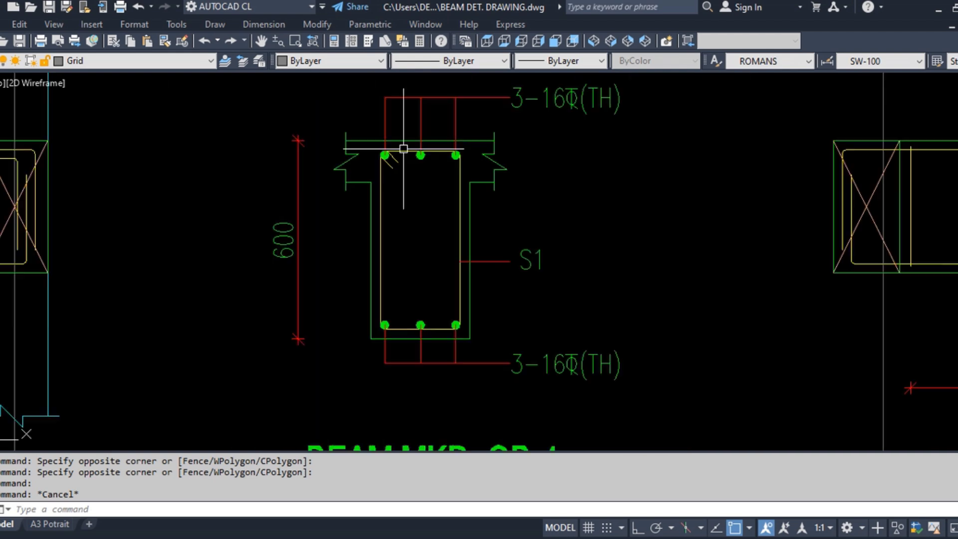
scroll(400, 344, "up", 3)
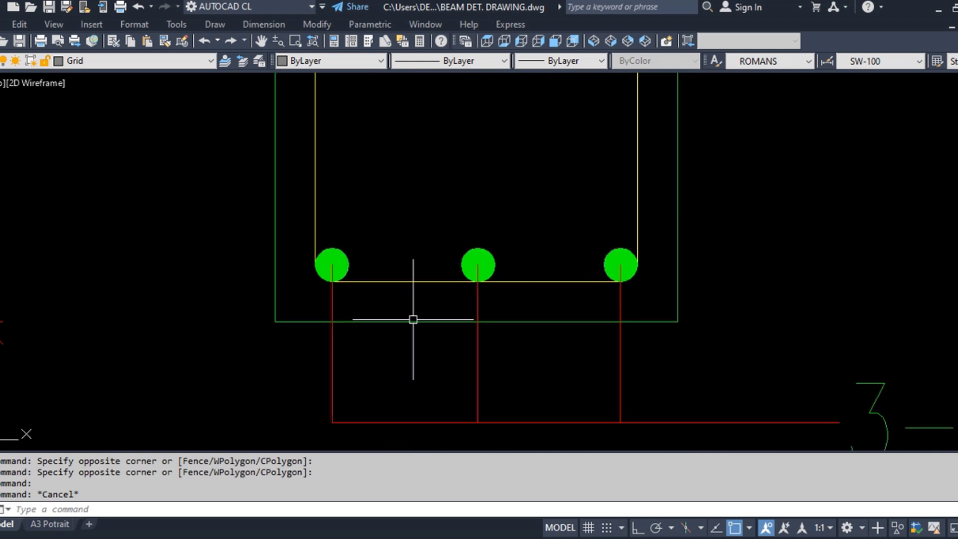
scroll(381, 299, "down", 5)
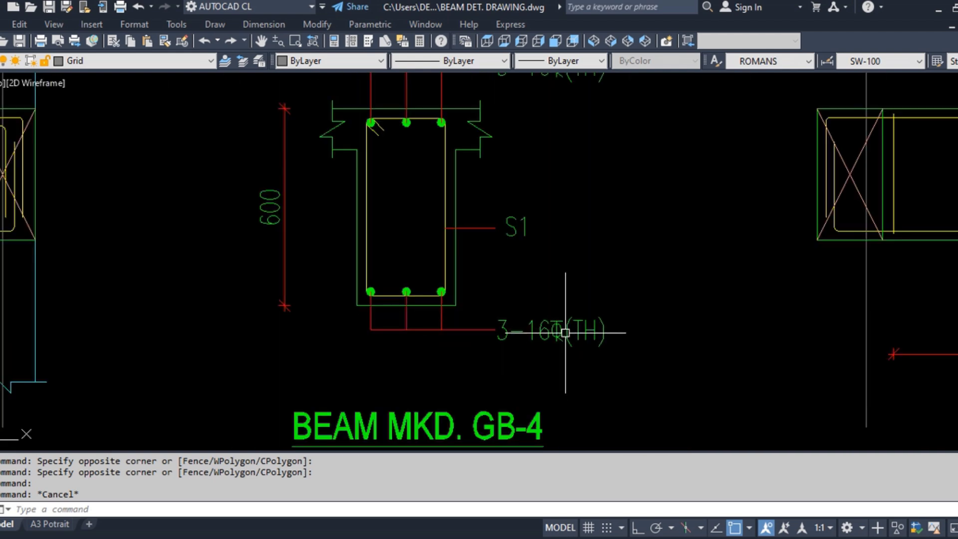
middle_click_drag(445, 103, 454, 167)
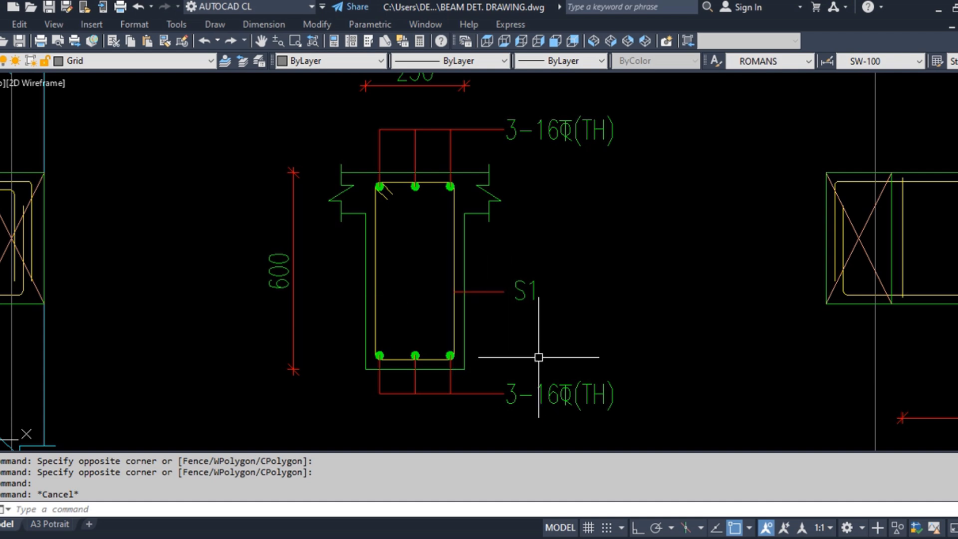
scroll(492, 286, "down", 3)
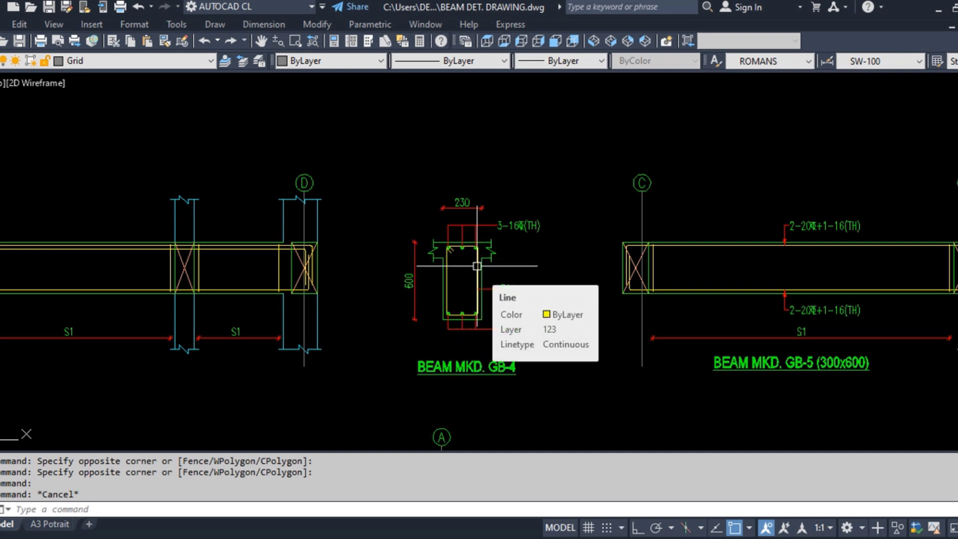
scroll(477, 266, "down", 5)
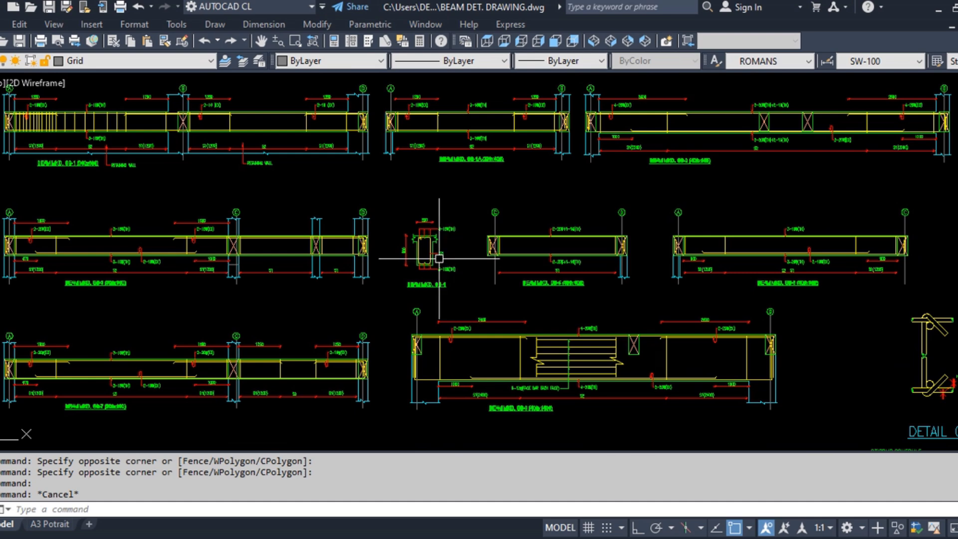
scroll(298, 248, "down", 4)
middle_click_drag(285, 255, 404, 244)
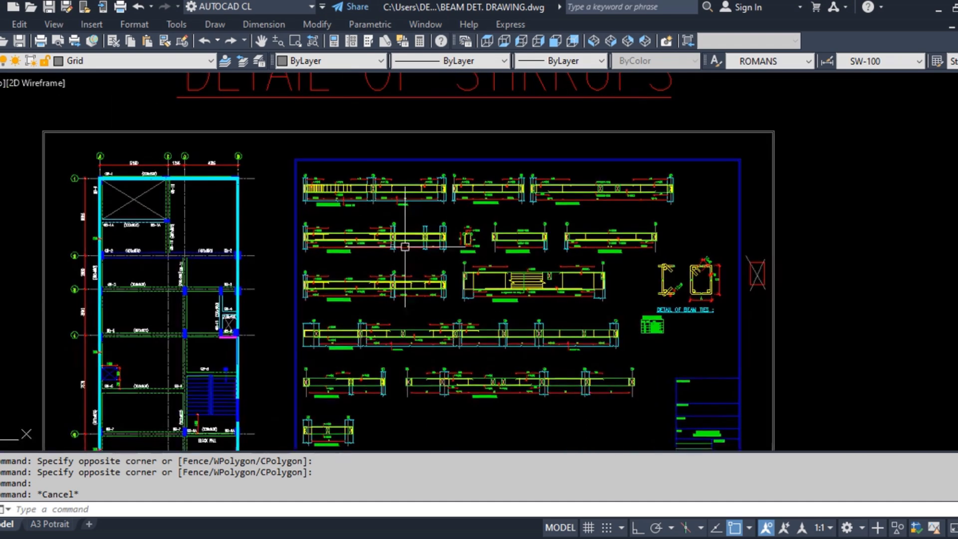
scroll(333, 246, "down", 3)
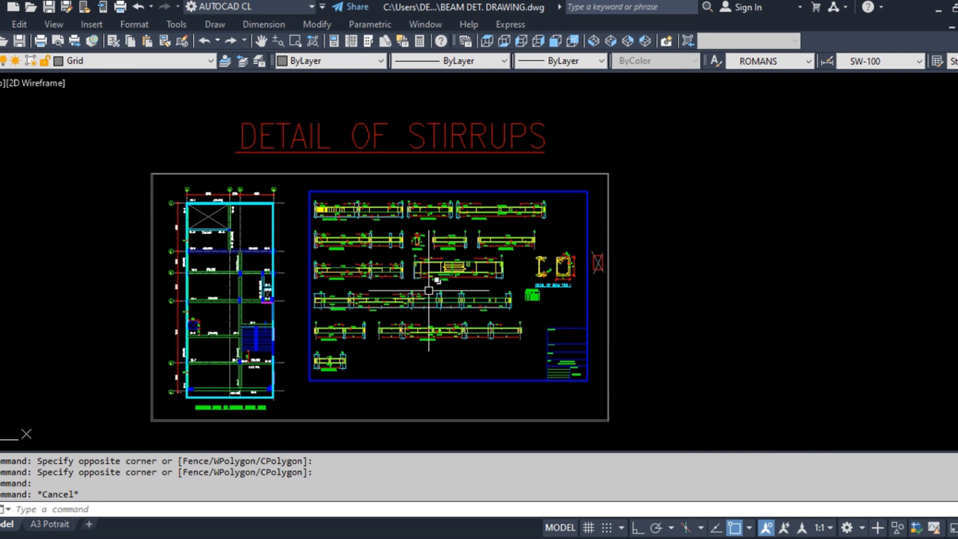
scroll(429, 287, "up", 3)
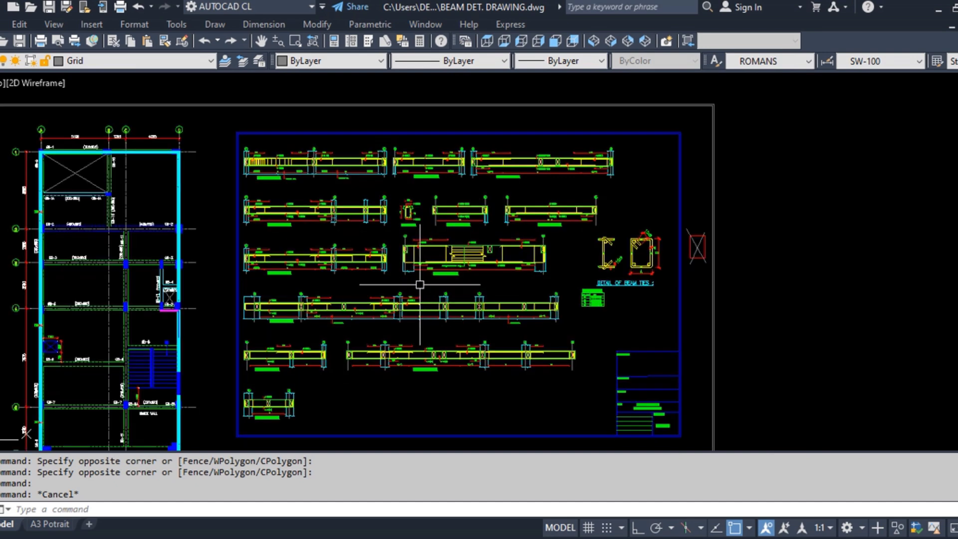